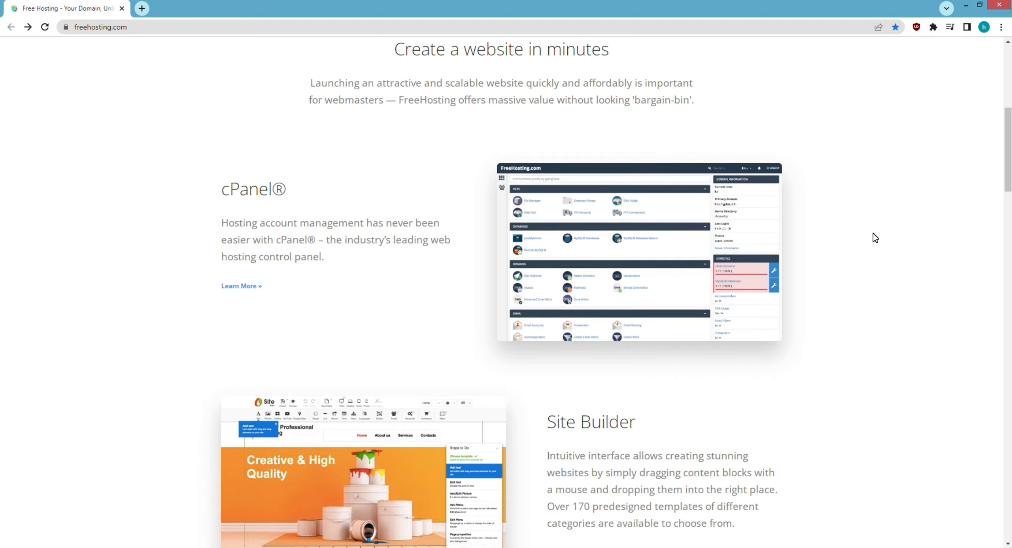
# Step: Examine the FreeHosting homepage's features and compare its free and paid hosting packages
pyautogui.scroll(-11, 875, 237)
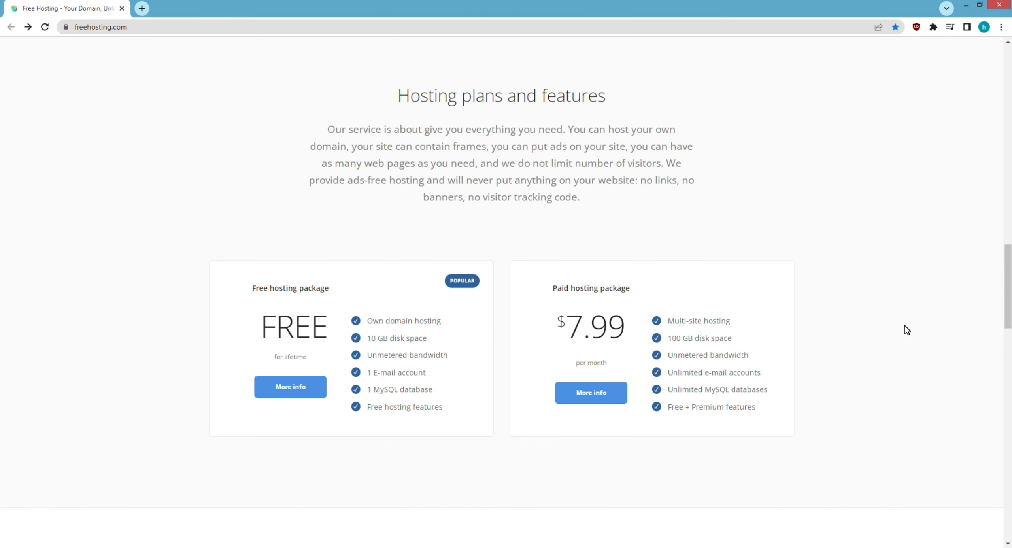
pyautogui.scroll(-10, 905, 326)
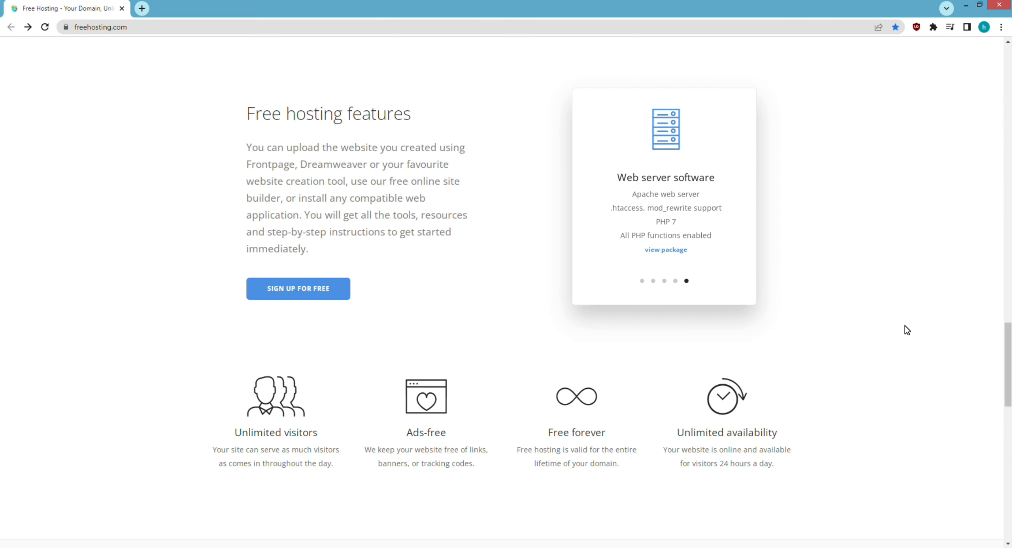
pyautogui.scroll(-2, 905, 326)
pyautogui.scroll(-10, 905, 325)
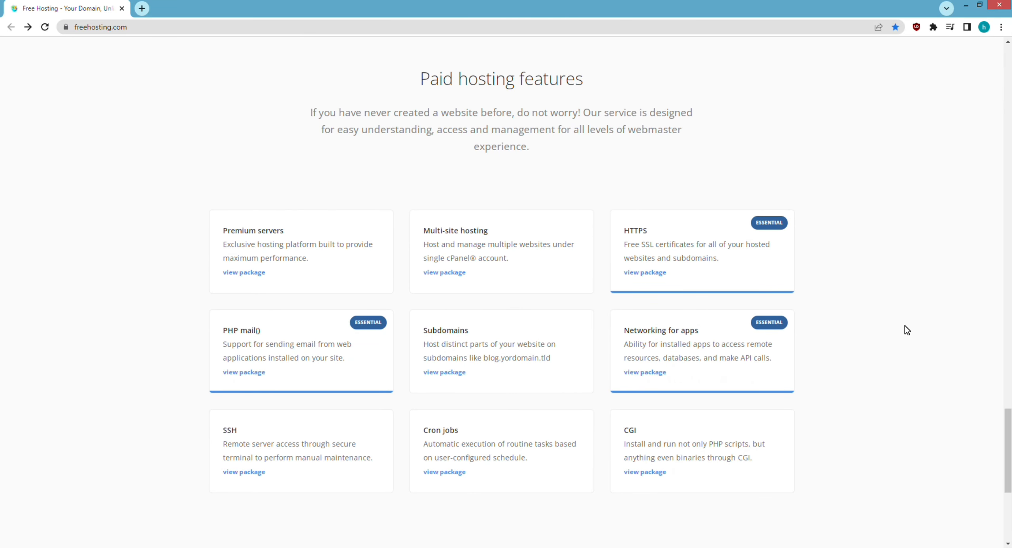
pyautogui.scroll(20, 905, 326)
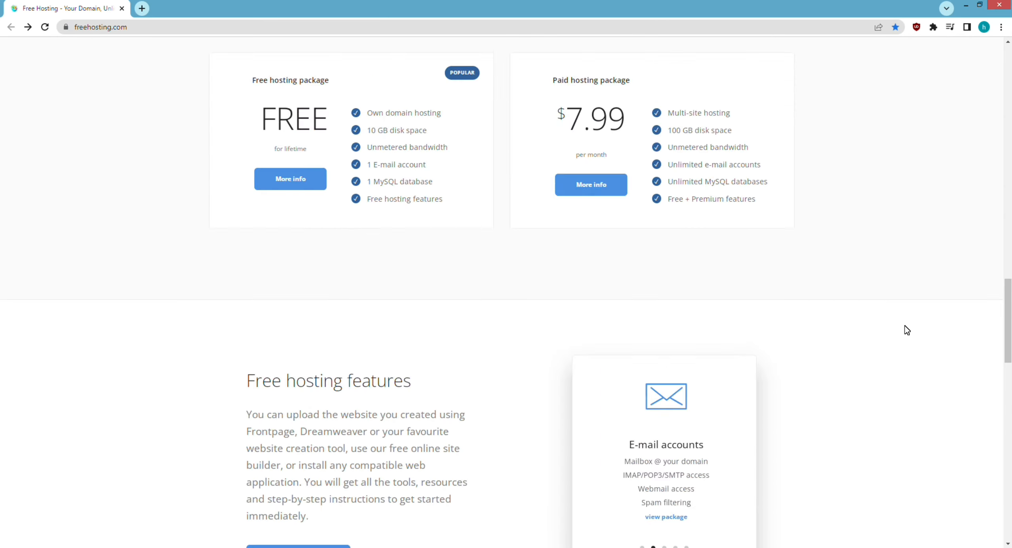
pyautogui.scroll(16, 905, 326)
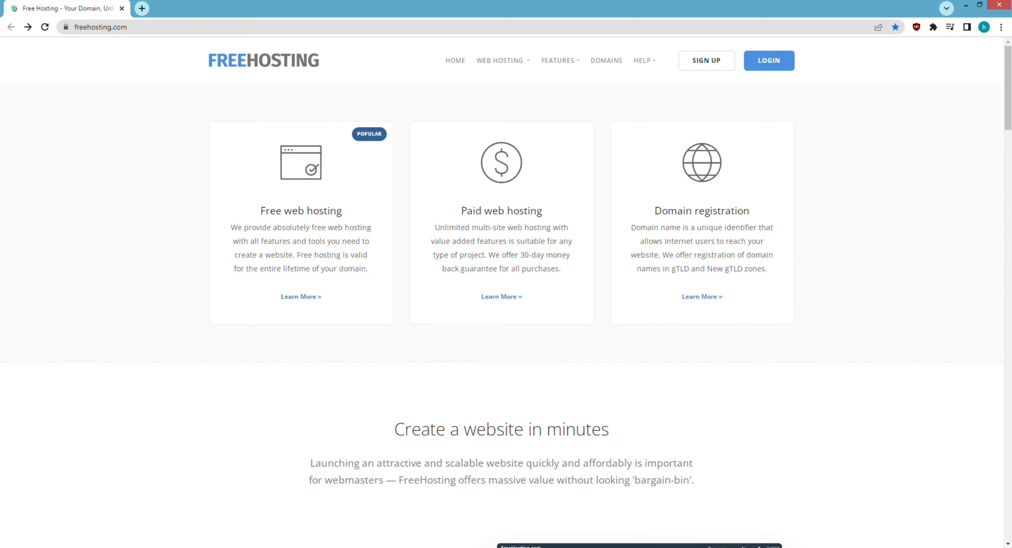
pyautogui.scroll(-20, 502, 293)
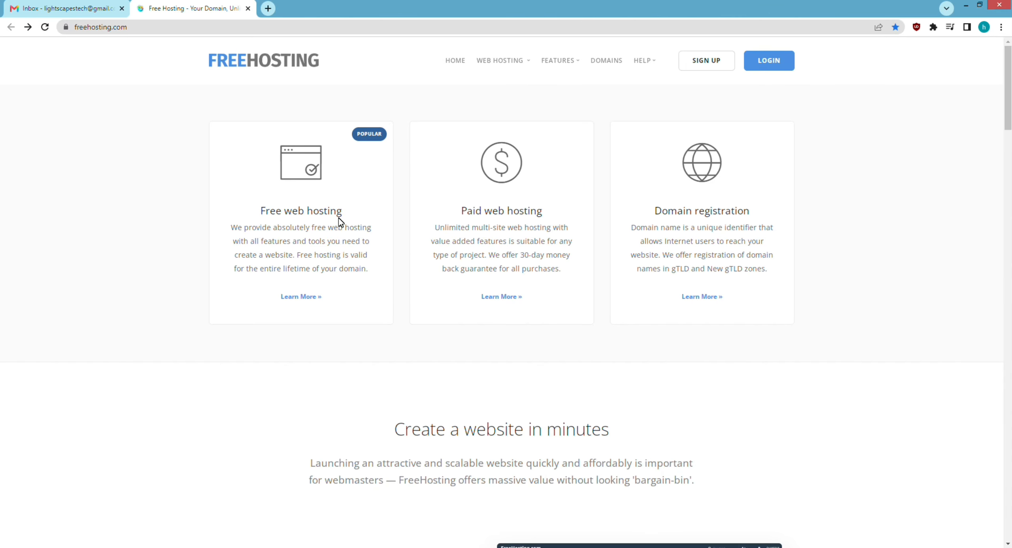
# Step: Start the free web hosting sign-up and choose to use the existing domain lightscapestech.com
pyautogui.click(292, 297)
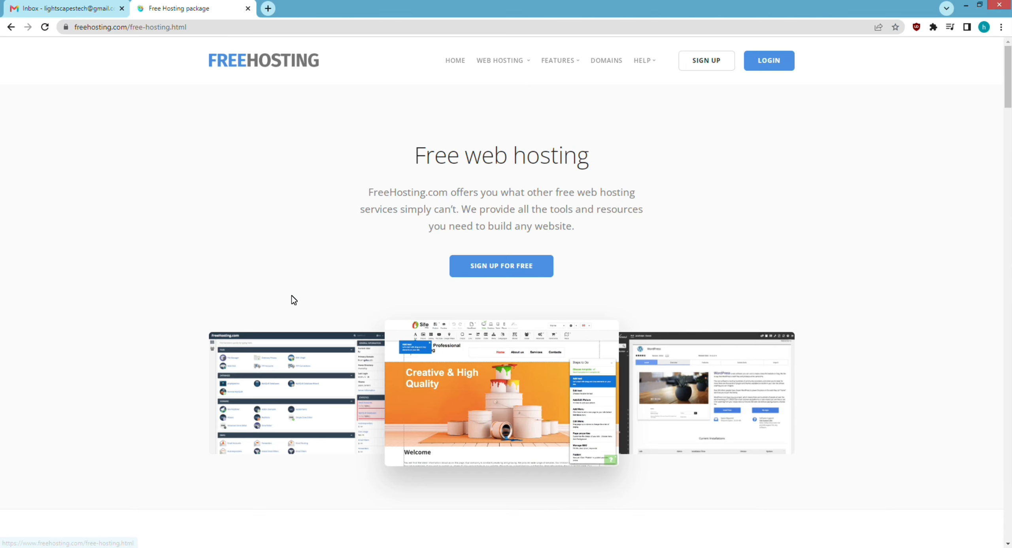
pyautogui.click(501, 273)
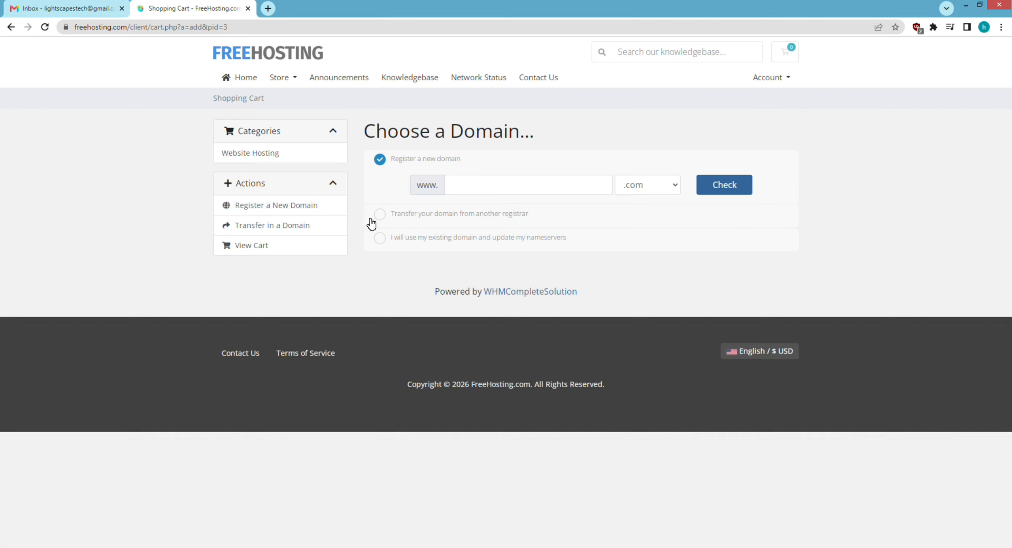
pyautogui.click(380, 237)
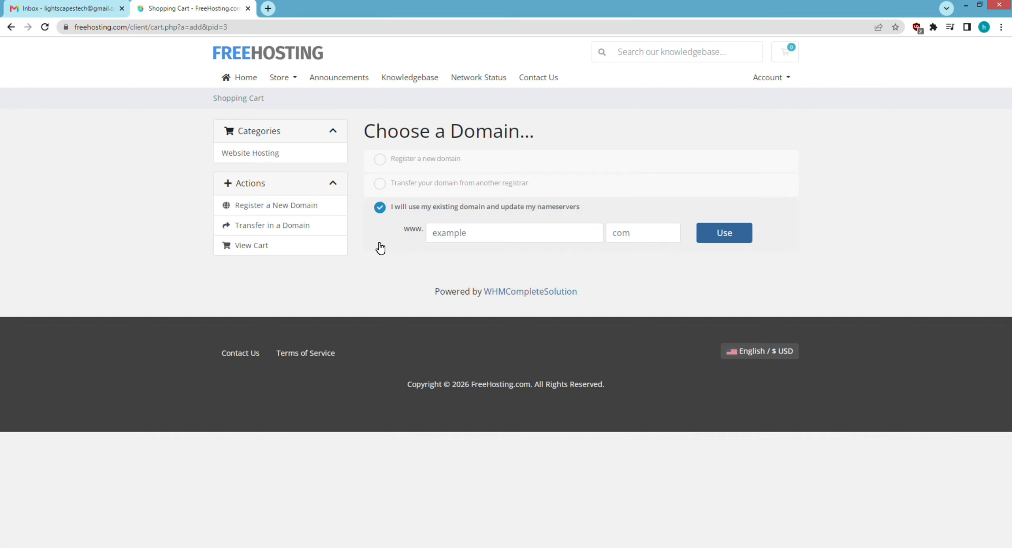
pyautogui.rightClick(448, 232)
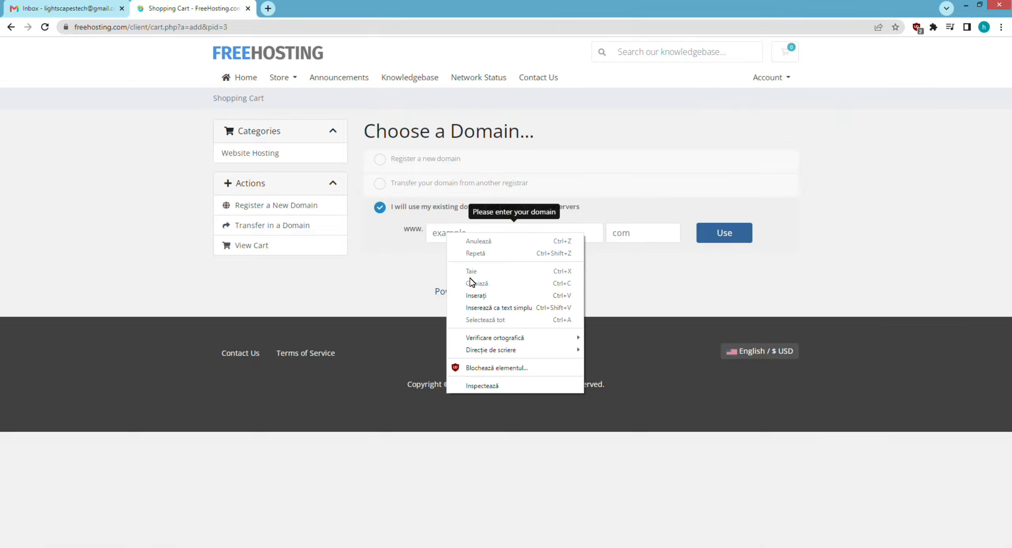
pyautogui.click(473, 294)
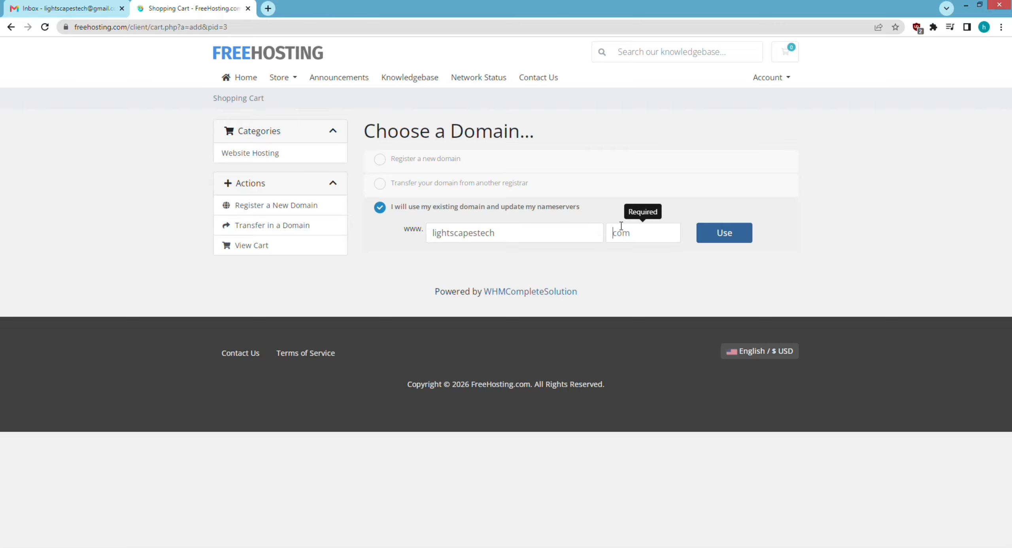
pyautogui.write('com')
pyautogui.click(743, 238)
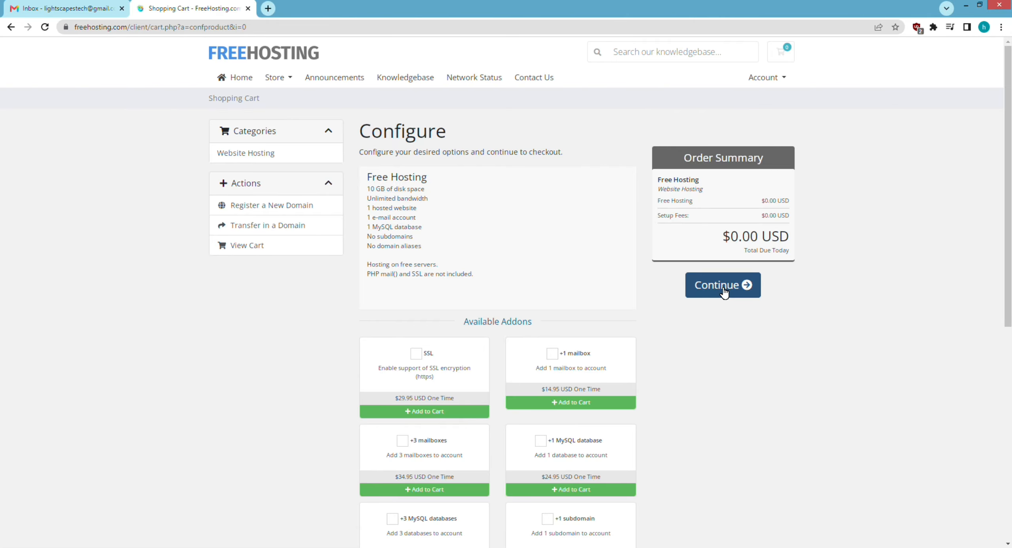
# Step: Check out the free hosting order without add-ons, agree to the Terms of Service and complete the order
pyautogui.click(724, 292)
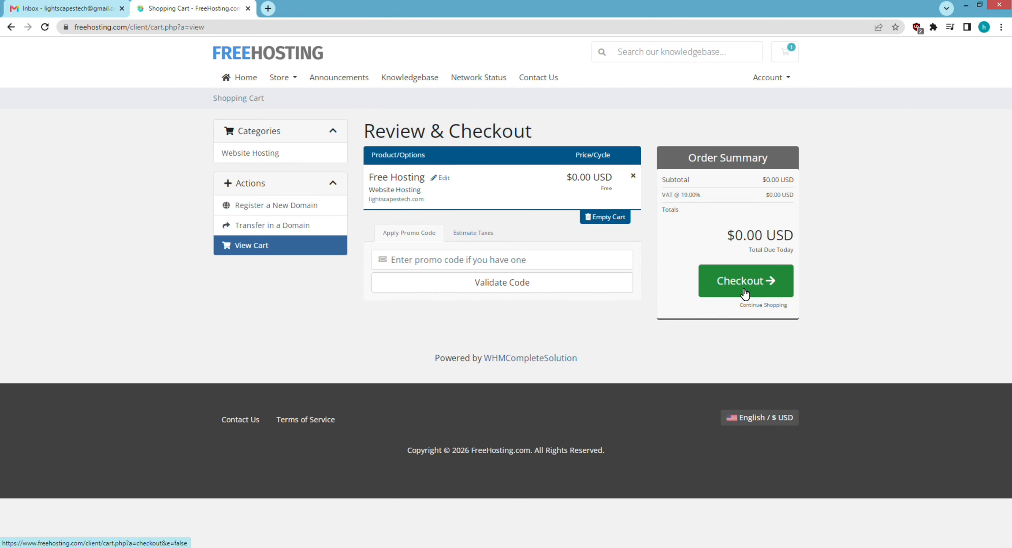
pyautogui.click(746, 293)
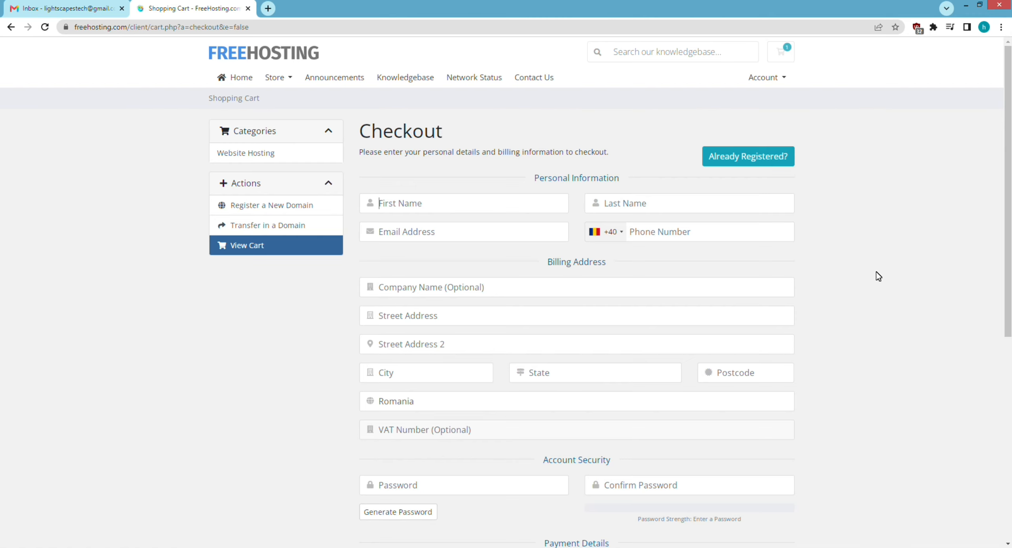
pyautogui.scroll(-5, 876, 273)
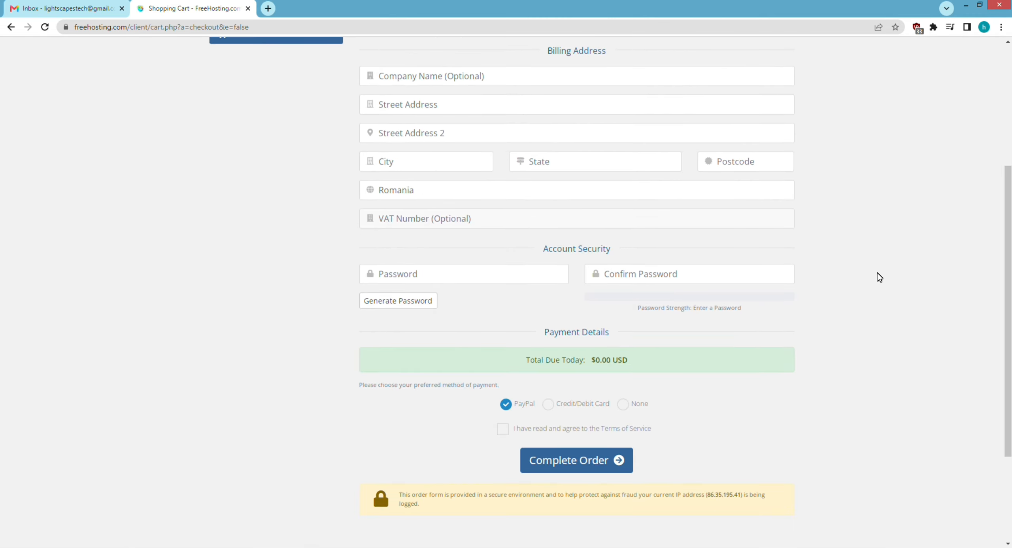
pyautogui.scroll(-4, 877, 272)
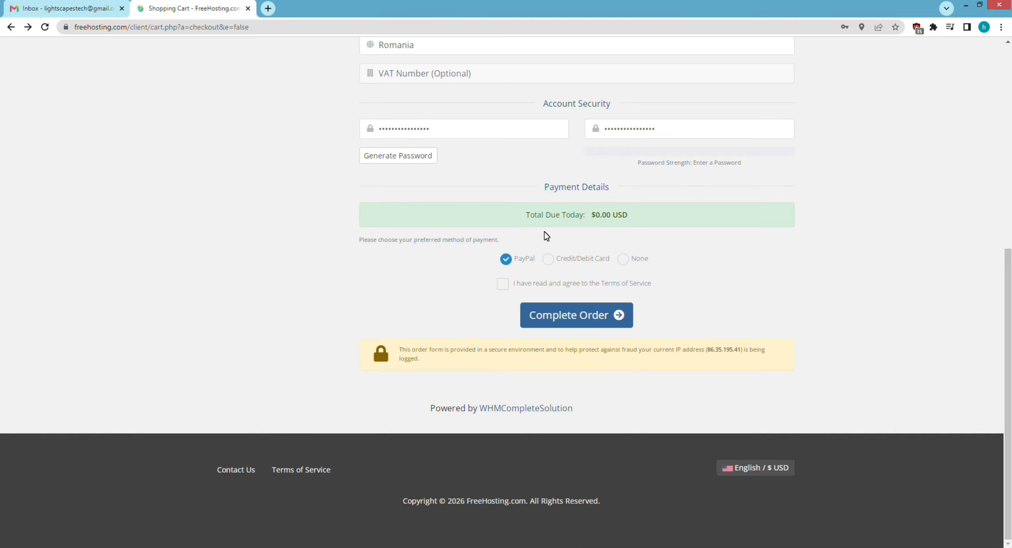
pyautogui.click(503, 284)
pyautogui.click(582, 323)
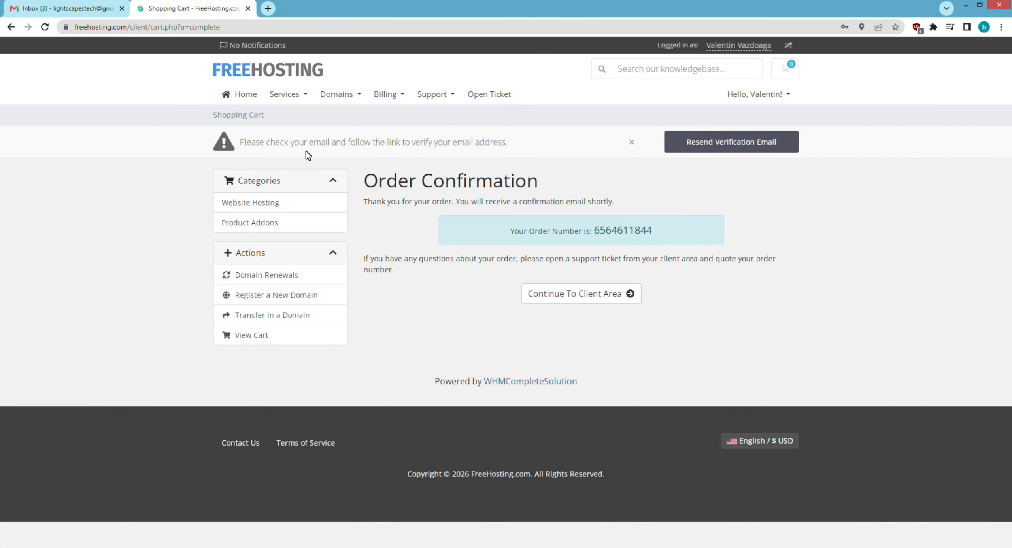
# Step: Switch to Gmail, read FreeHosting's welcome email and verify the email address through its Email Address Verification message
pyautogui.click(57, 12)
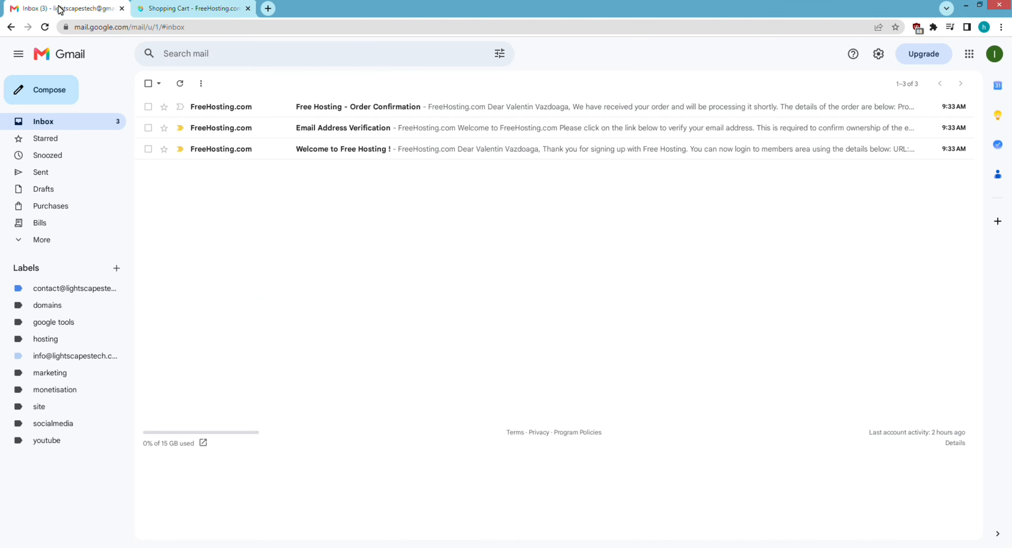
pyautogui.click(358, 150)
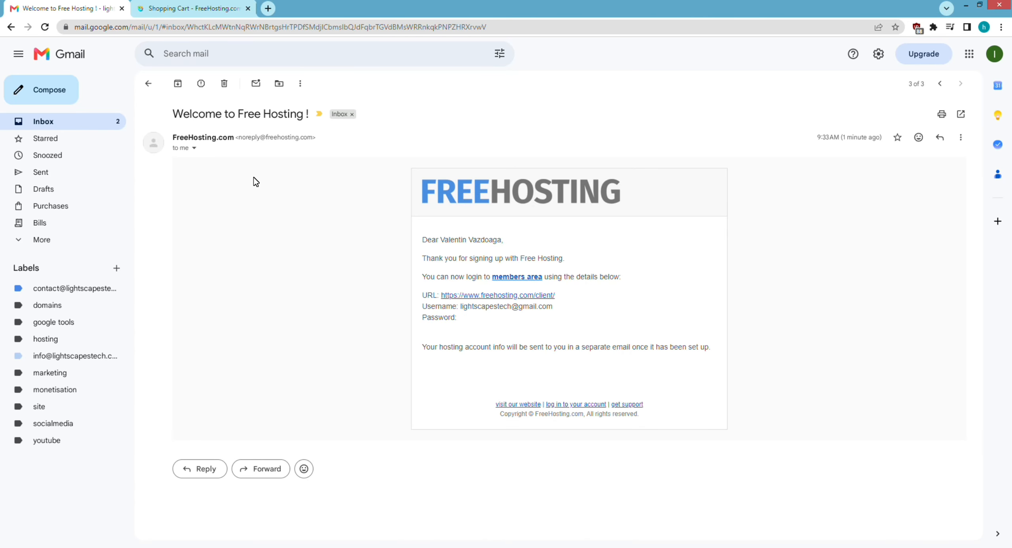
pyautogui.click(43, 121)
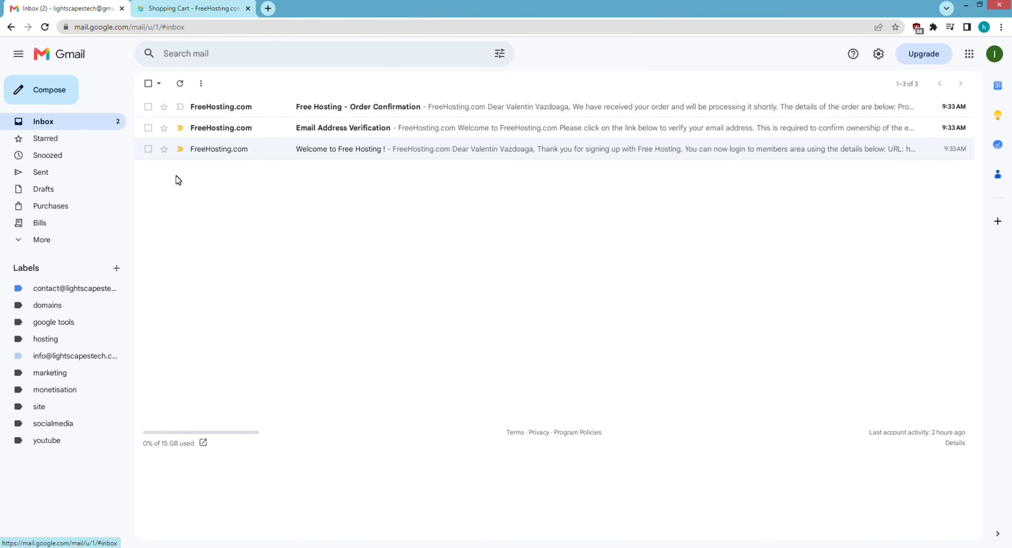
pyautogui.click(350, 129)
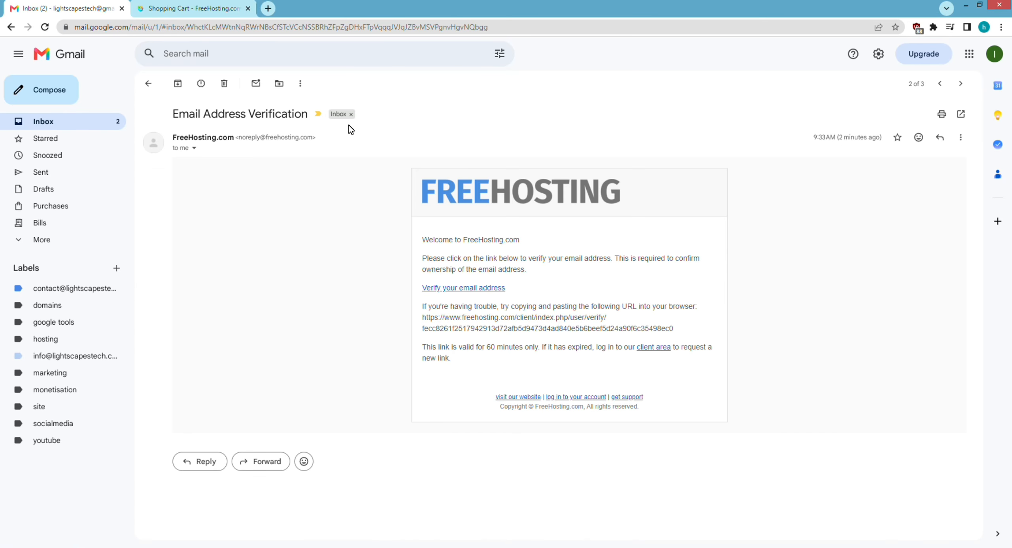
pyautogui.click(462, 288)
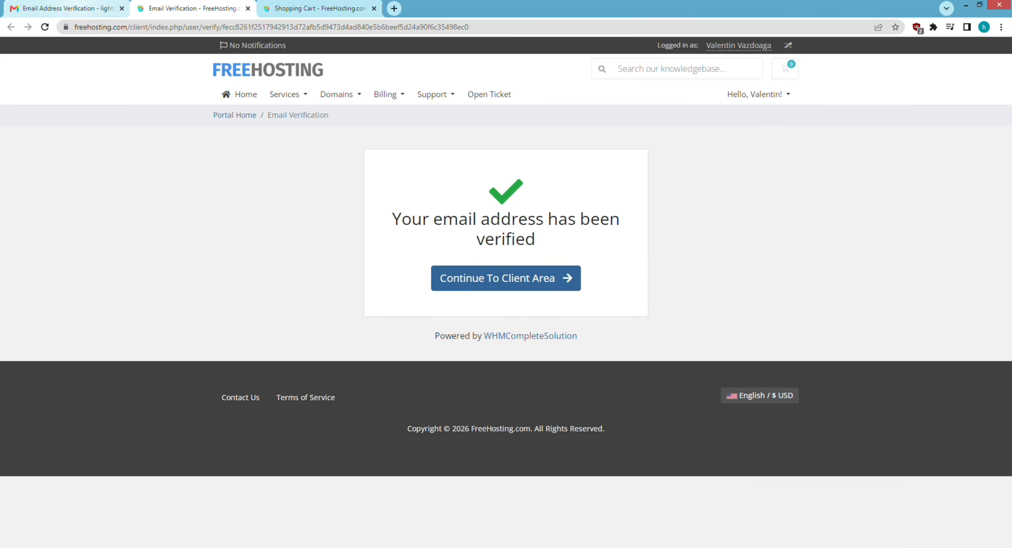
# Step: Read the Free Hosting order confirmation email in Gmail, and continue from FreeHosting's verification page to the client area
pyautogui.click(59, 9)
pyautogui.click(37, 125)
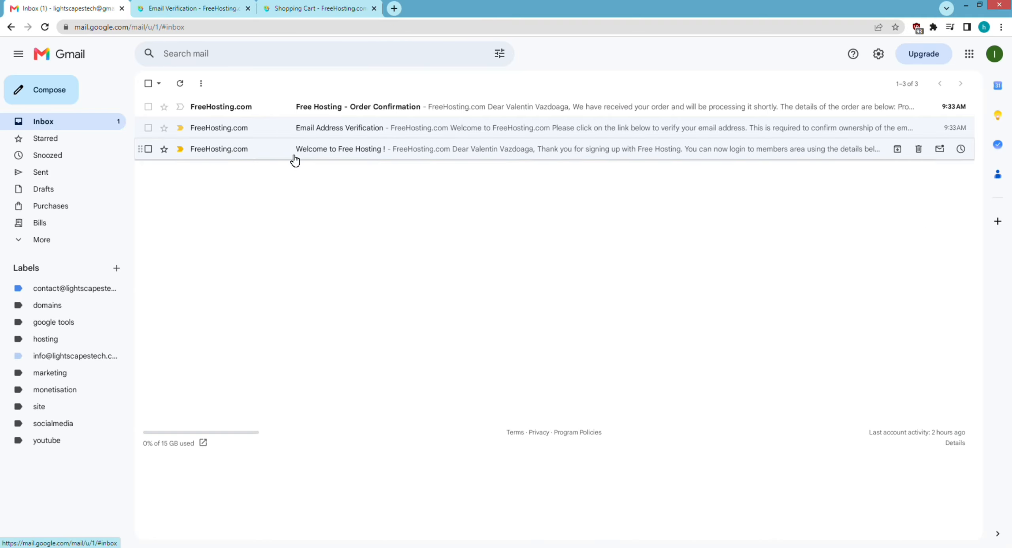
pyautogui.click(374, 112)
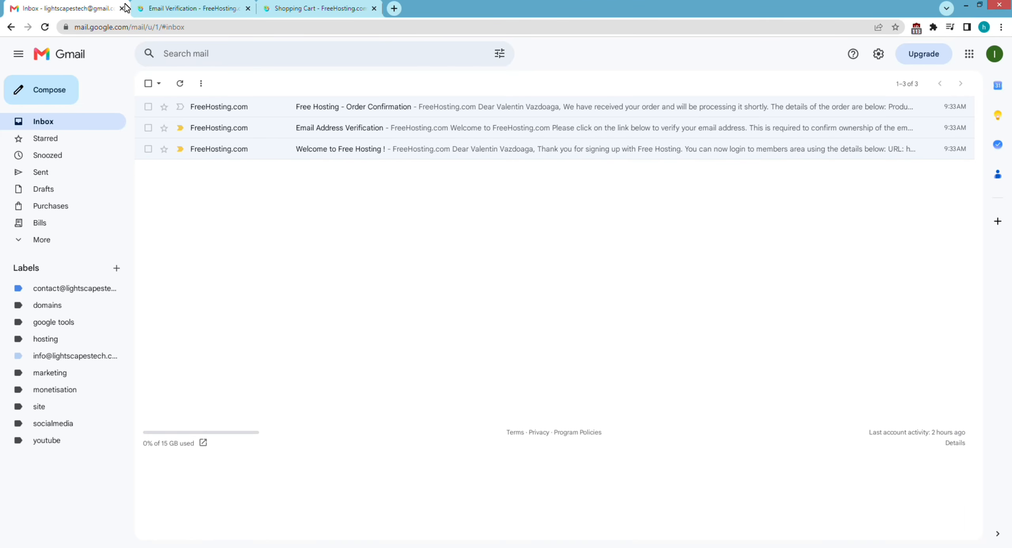
pyautogui.click(179, 9)
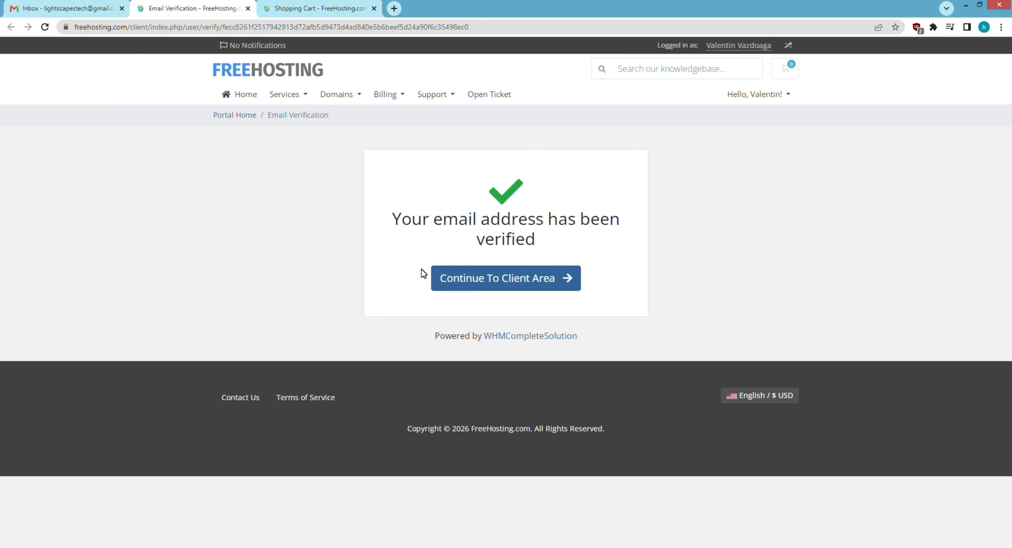
pyautogui.click(506, 286)
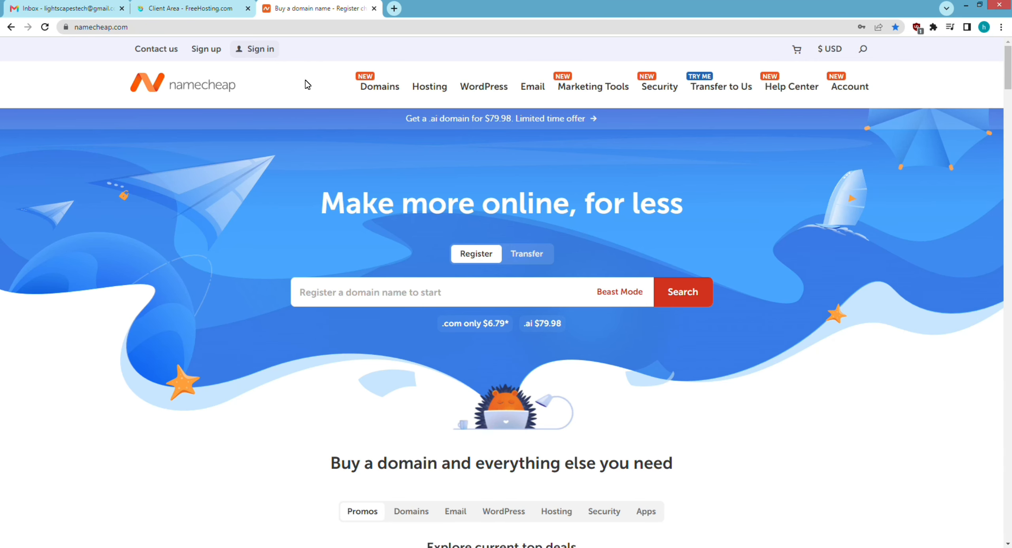
# Step: Sign in to the Namecheap account with the saved username and password
pyautogui.click(255, 49)
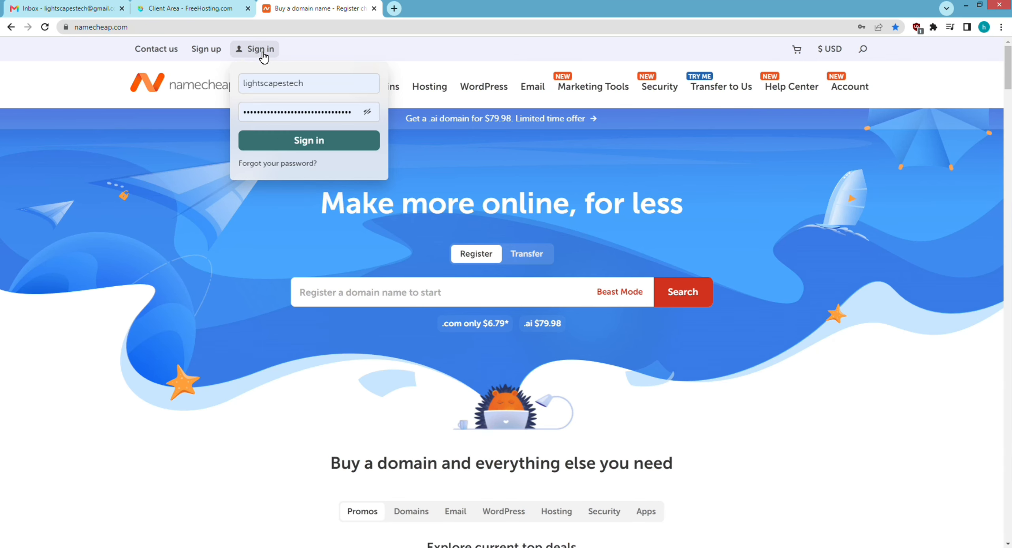
pyautogui.click(285, 143)
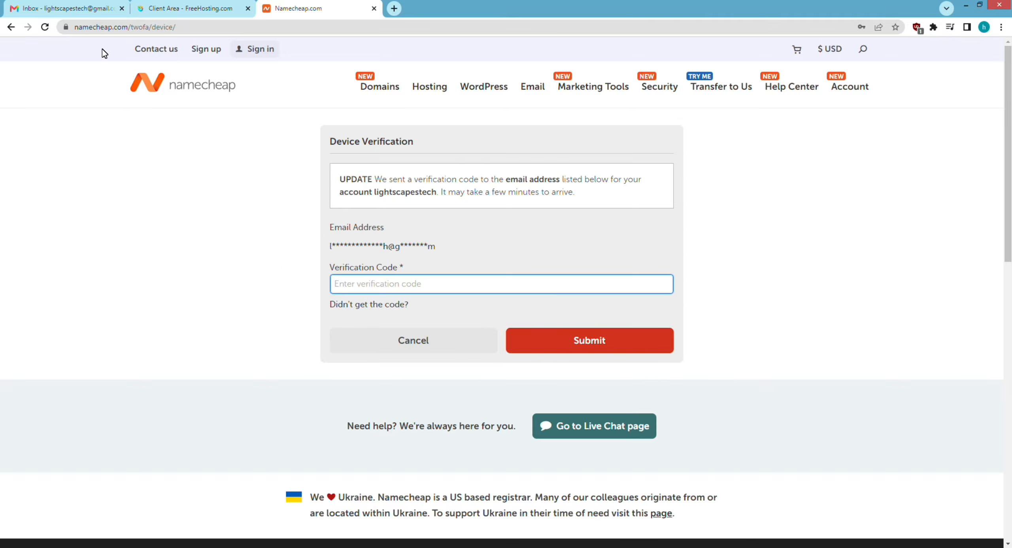
# Step: Switch to Gmail and copy the sign-in verification code from Namecheap's confirmation code email
pyautogui.click(79, 9)
pyautogui.click(313, 133)
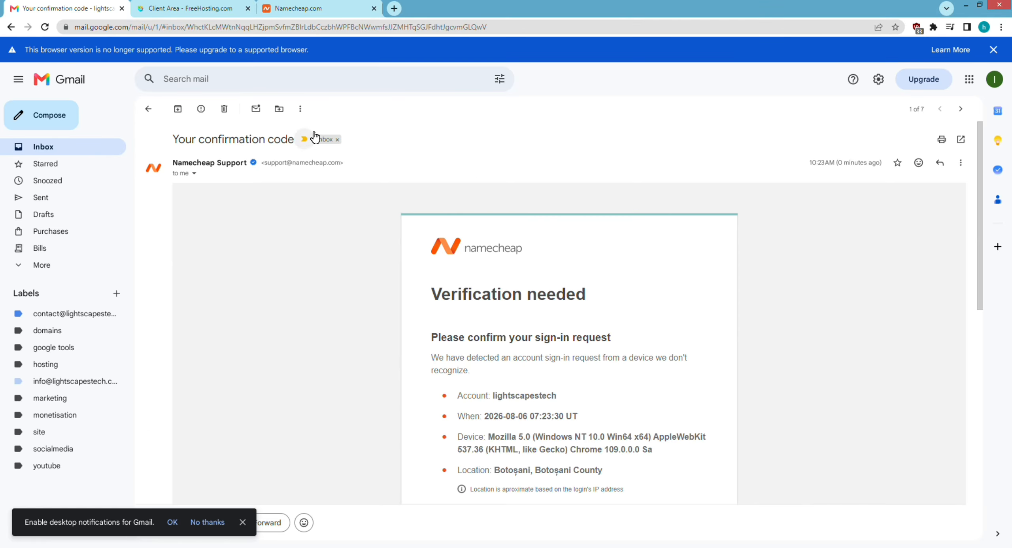
pyautogui.scroll(-8, 604, 294)
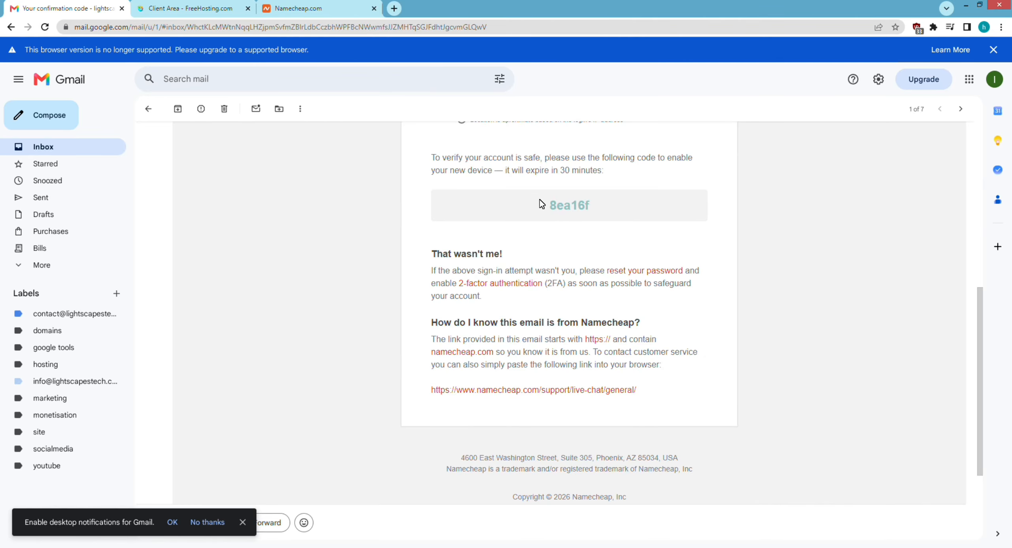
pyautogui.moveTo(552, 204); pyautogui.dragTo(597, 212)
pyautogui.rightClick(576, 207)
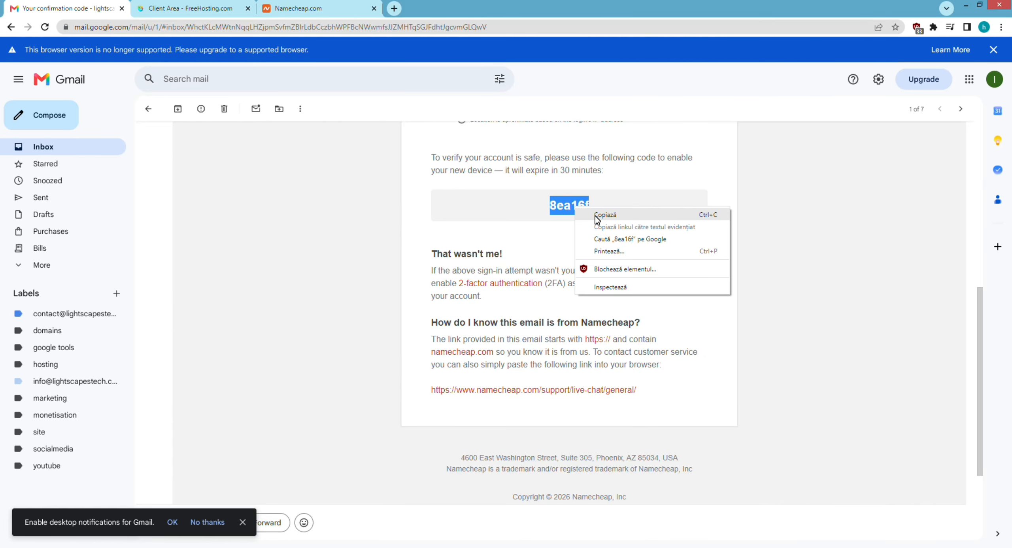
pyautogui.click(595, 216)
# Step: Return to Namecheap, paste the copied code into the device verification code field and submit it
pyautogui.click(298, 8)
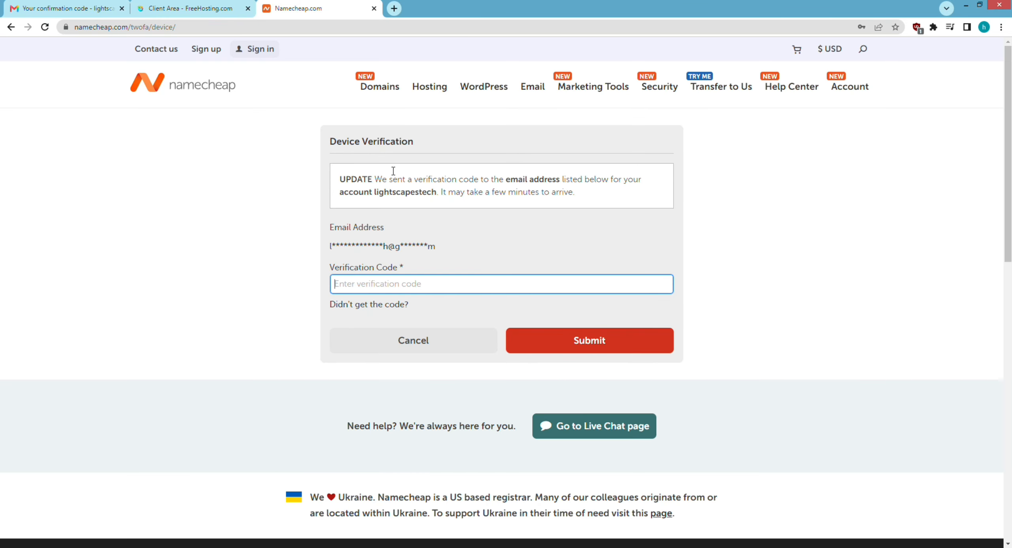
pyautogui.rightClick(402, 282)
pyautogui.click(432, 337)
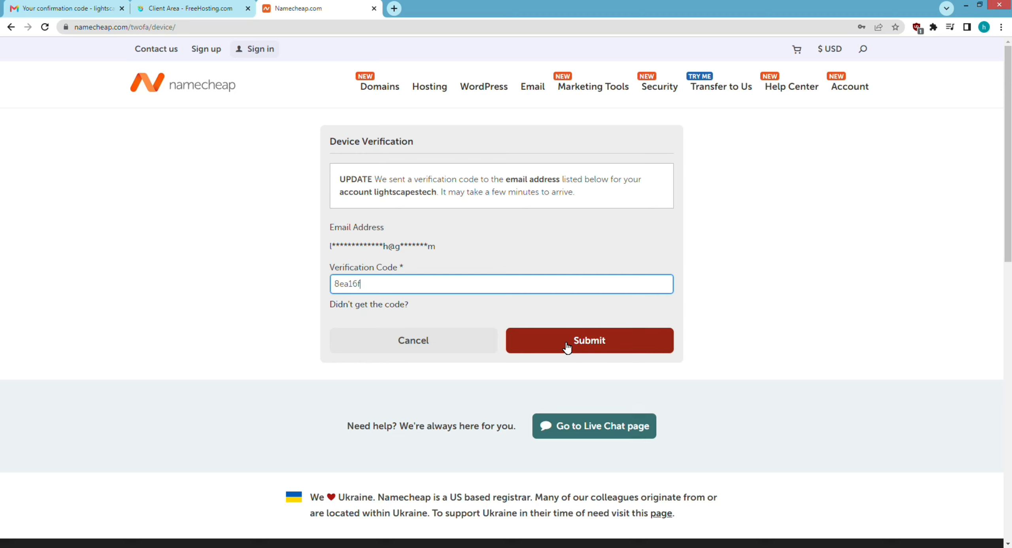
pyautogui.click(635, 347)
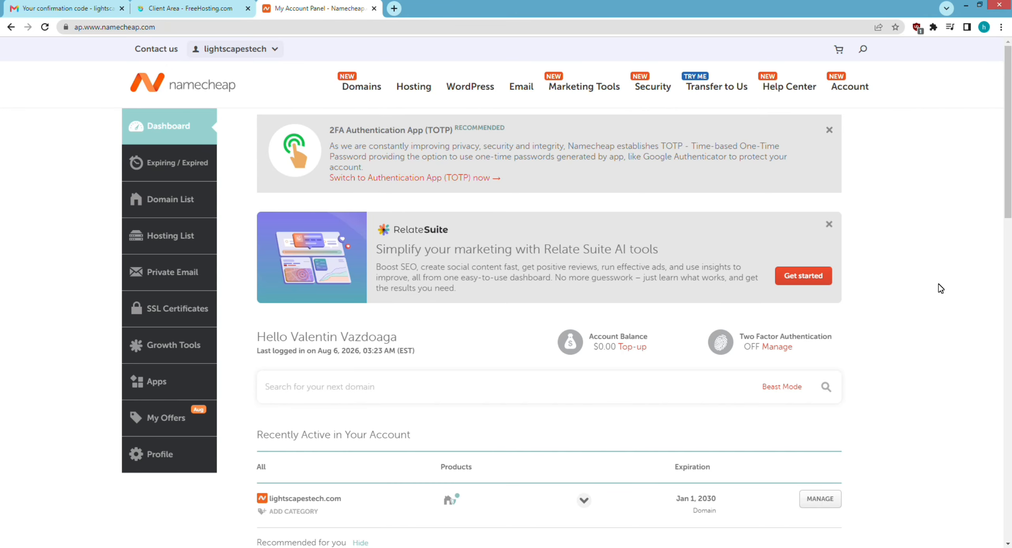
# Step: Open the management page for lightscapestech.com from the recently active domains in the Namecheap account
pyautogui.scroll(-6, 942, 289)
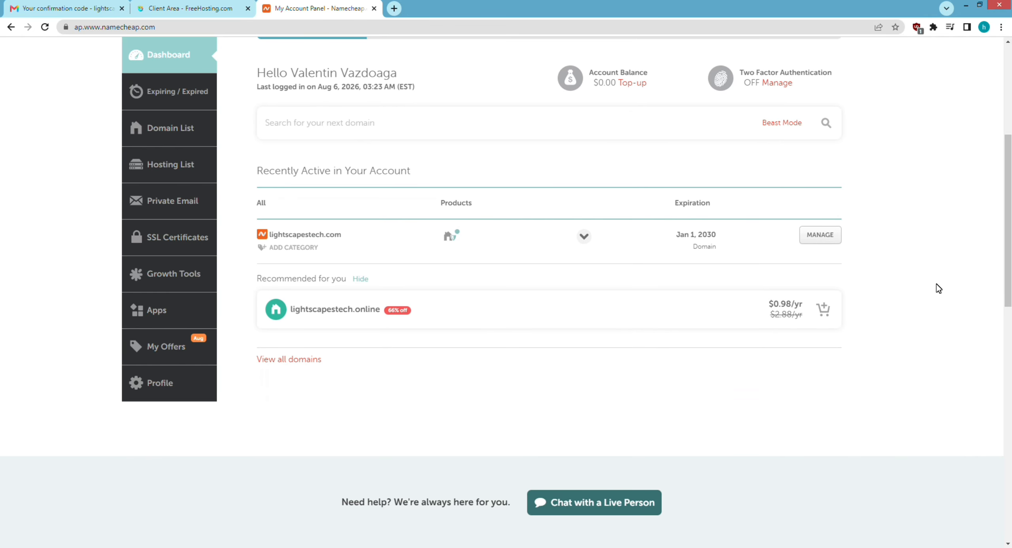
pyautogui.scroll(-1, 937, 286)
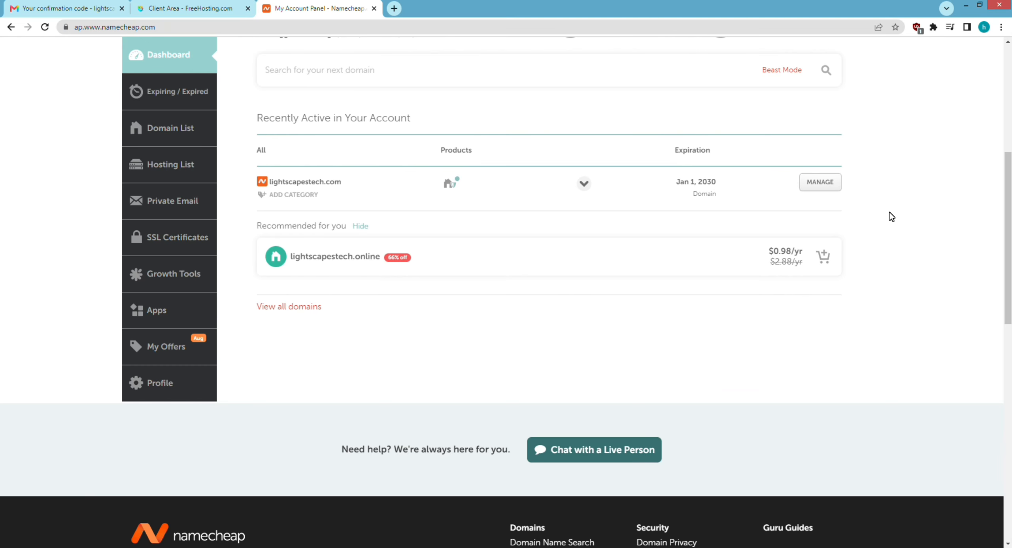
pyautogui.click(820, 182)
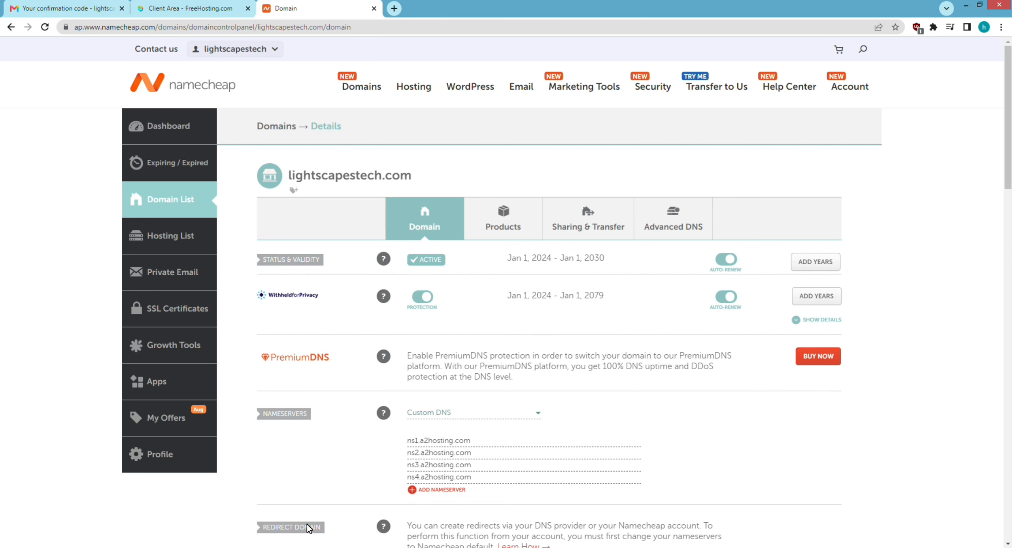
# Step: Copy ns1.freehosting.com from the FreeHosting product details and replace the domain's first custom nameserver in Namecheap with it
pyautogui.click(189, 3)
pyautogui.rightClick(584, 466)
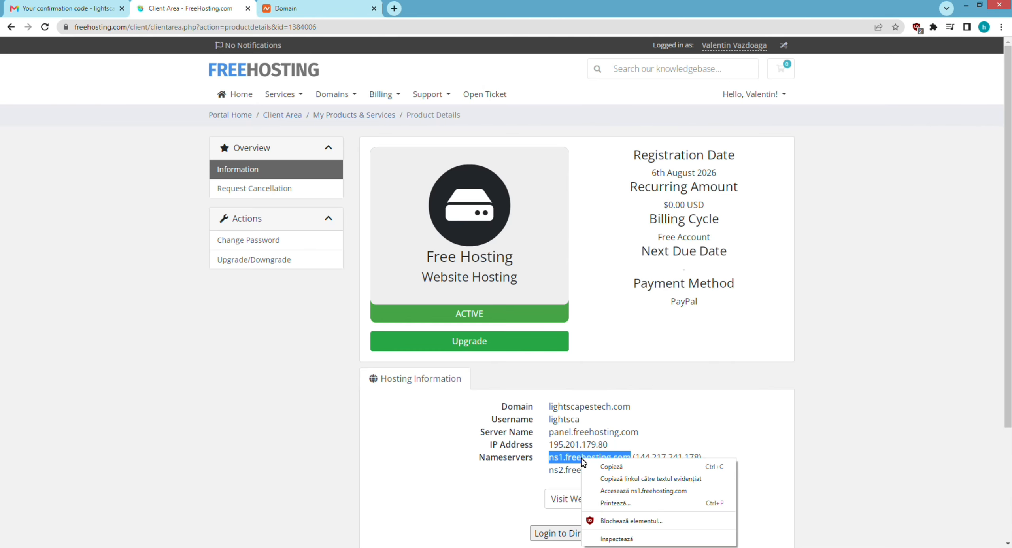
pyautogui.click(612, 464)
pyautogui.click(285, 8)
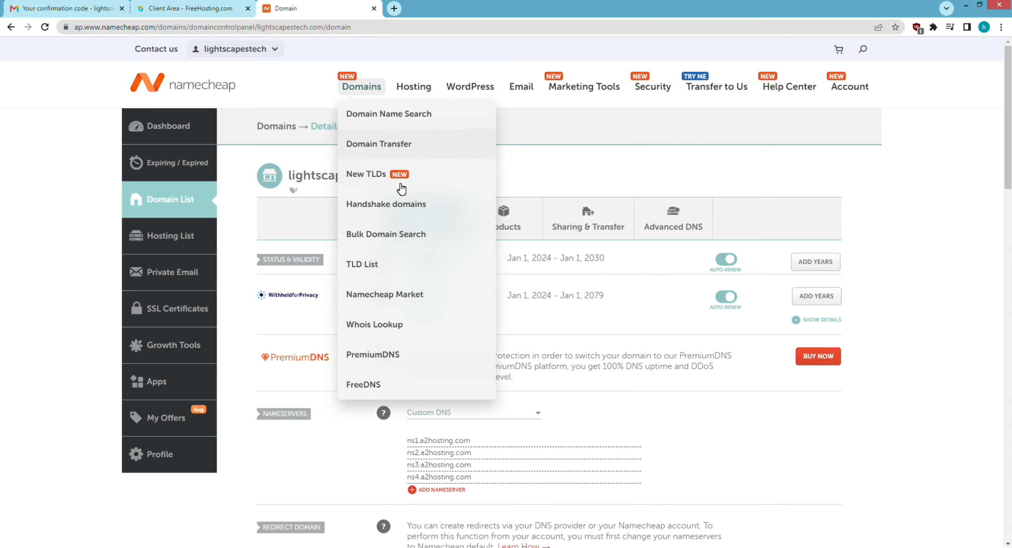
pyautogui.moveTo(473, 440); pyautogui.dragTo(406, 441)
pyautogui.hotkey('ctrl', 'v')
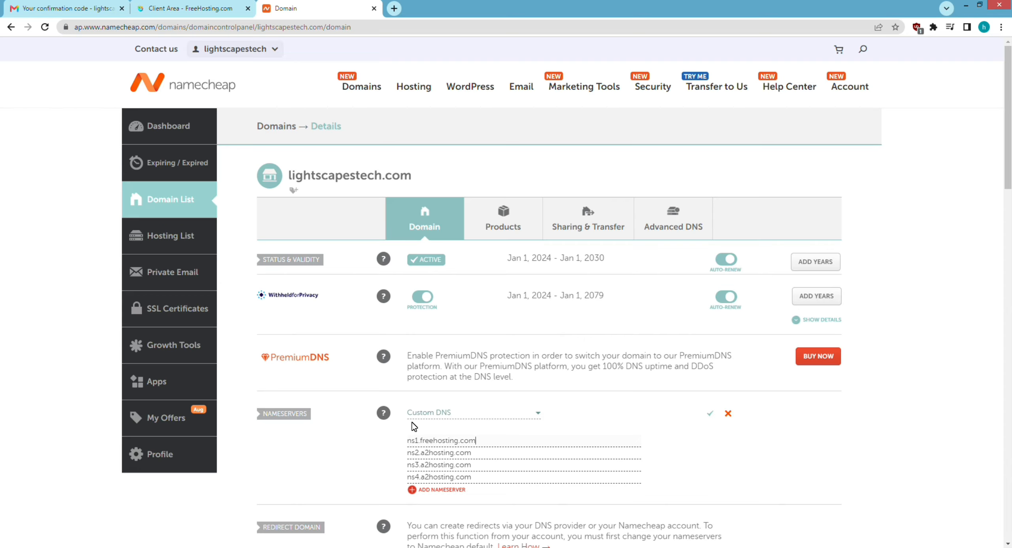
# Step: Replace the second custom nameserver with ns2.freehosting.com, reusing the copied address and changing its number to 2
pyautogui.moveTo(472, 453); pyautogui.dragTo(395, 449)
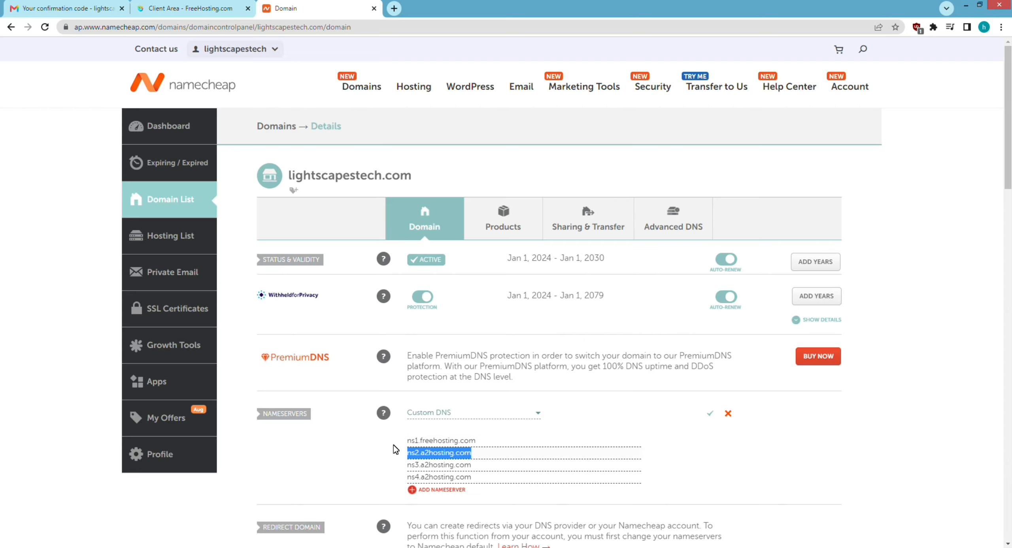
pyautogui.hotkey('ctrl', 'v')
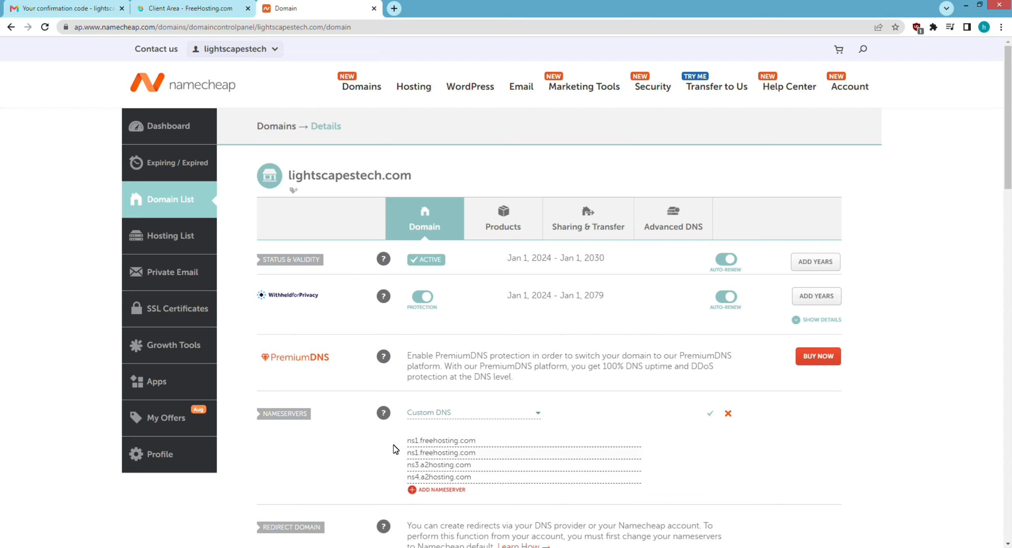
pyautogui.moveTo(415, 453); pyautogui.dragTo(399, 466)
pyautogui.write('2')
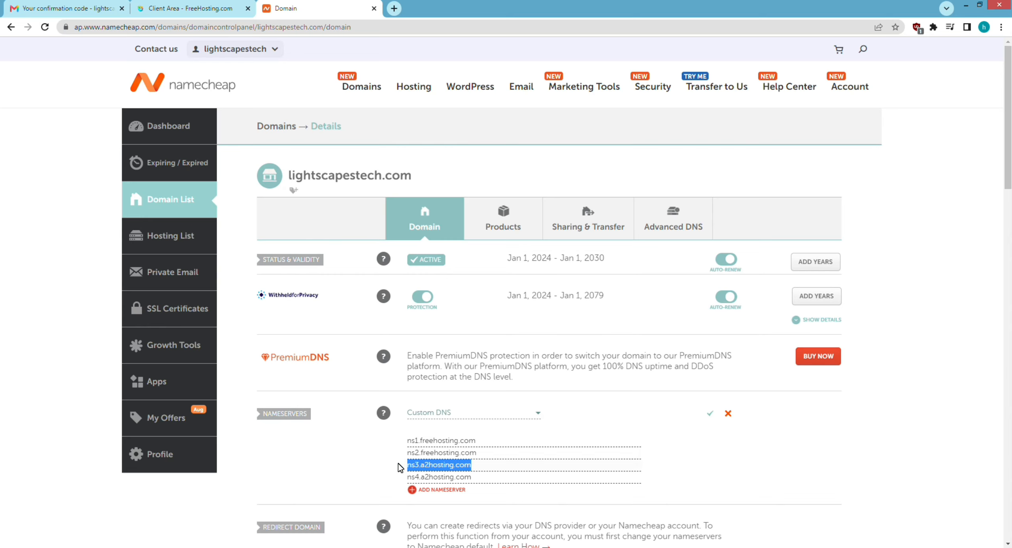
# Step: Clear the third and fourth nameservers, save the custom DNS settings, and close the Namecheap page
pyautogui.press('BackSpace')
pyautogui.moveTo(427, 470); pyautogui.dragTo(408, 477)
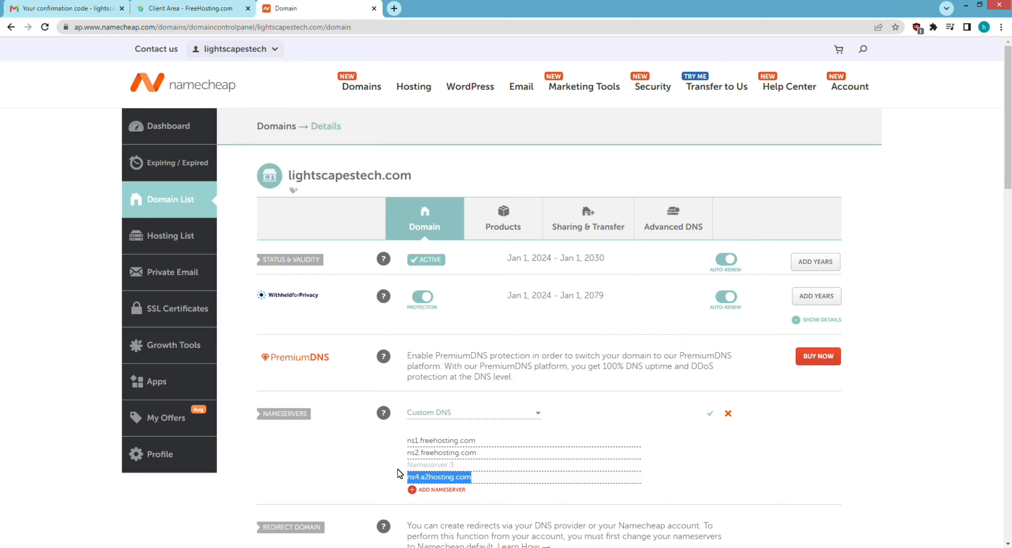
pyautogui.press('BackSpace')
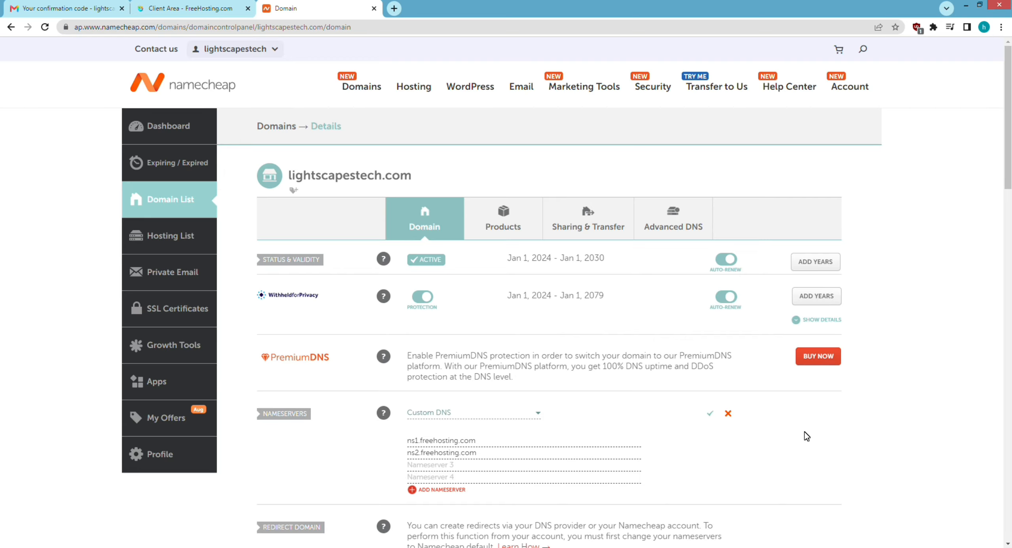
pyautogui.click(711, 414)
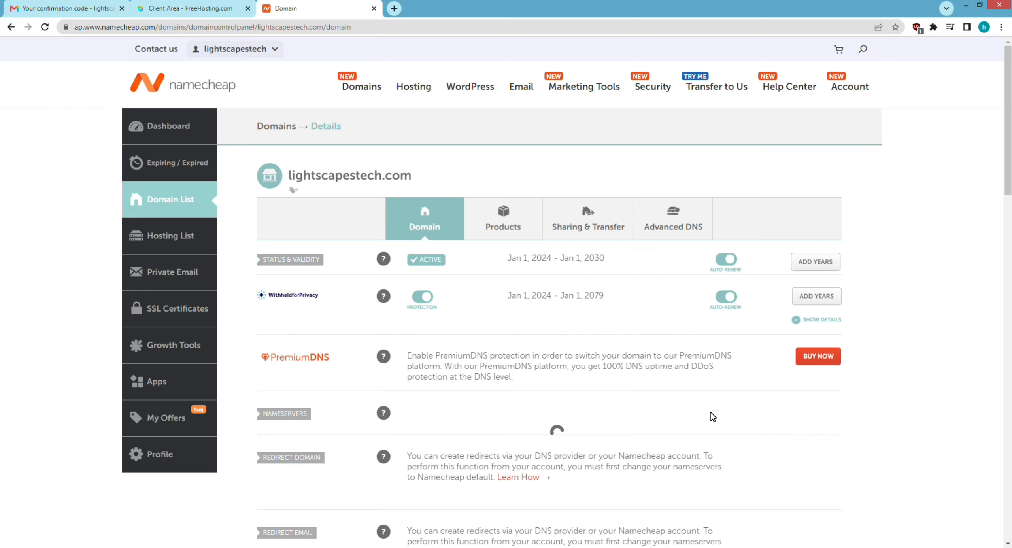
pyautogui.hotkey('ctrl', 'w')
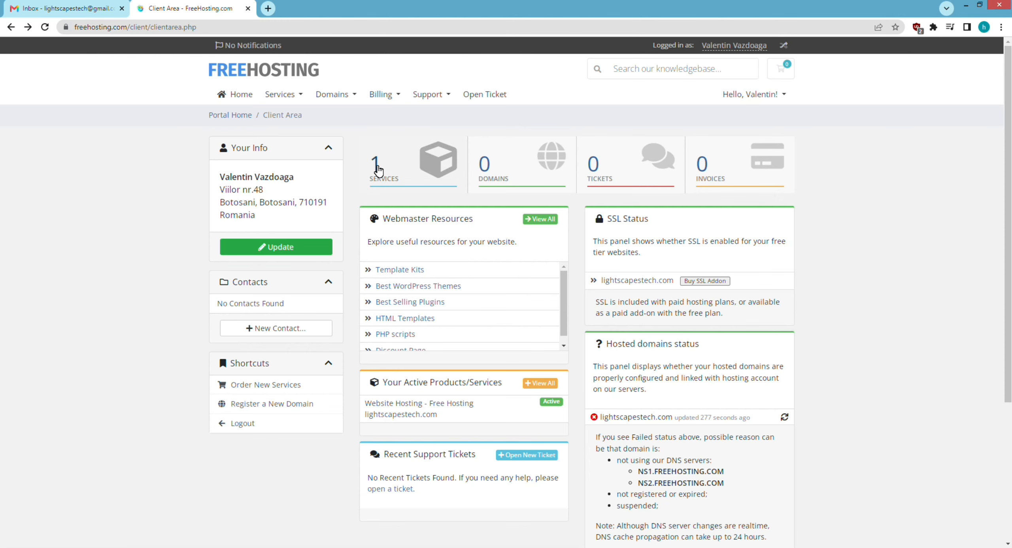
# Step: Open the active Free Hosting service for lightscapestech.com in the FreeHosting client area and log in to DirectAdmin from its hosting information
pyautogui.click(403, 164)
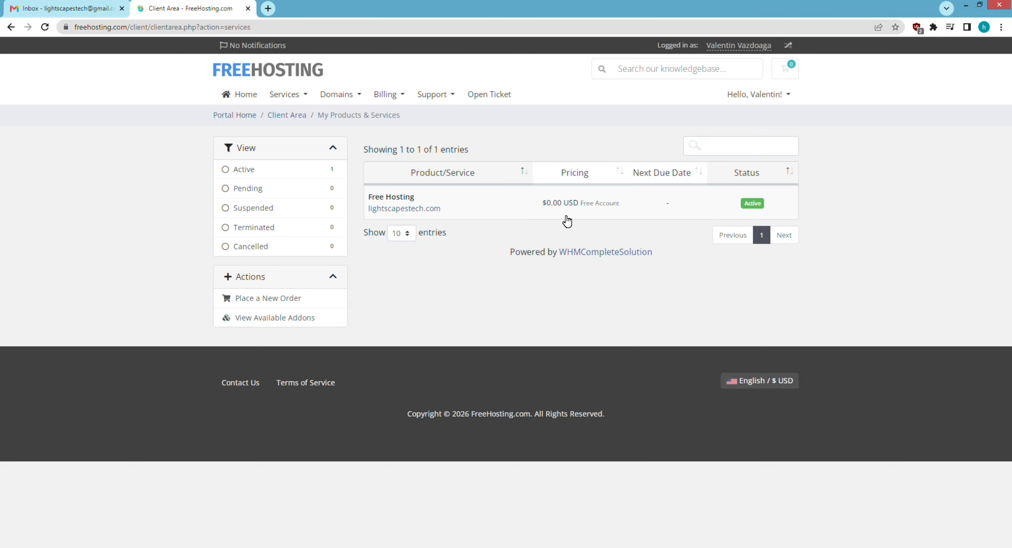
pyautogui.click(754, 207)
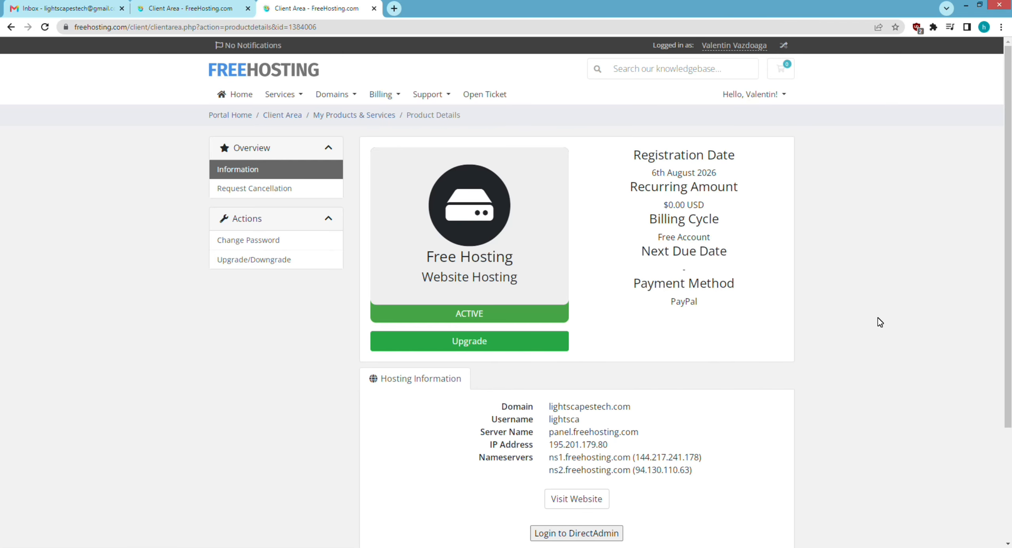
pyautogui.scroll(-4, 879, 321)
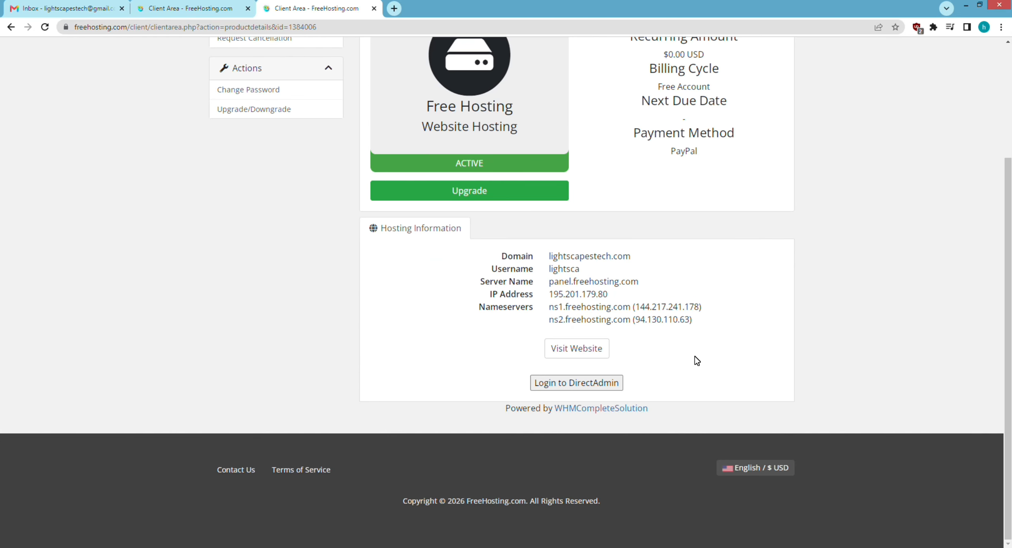
pyautogui.click(569, 383)
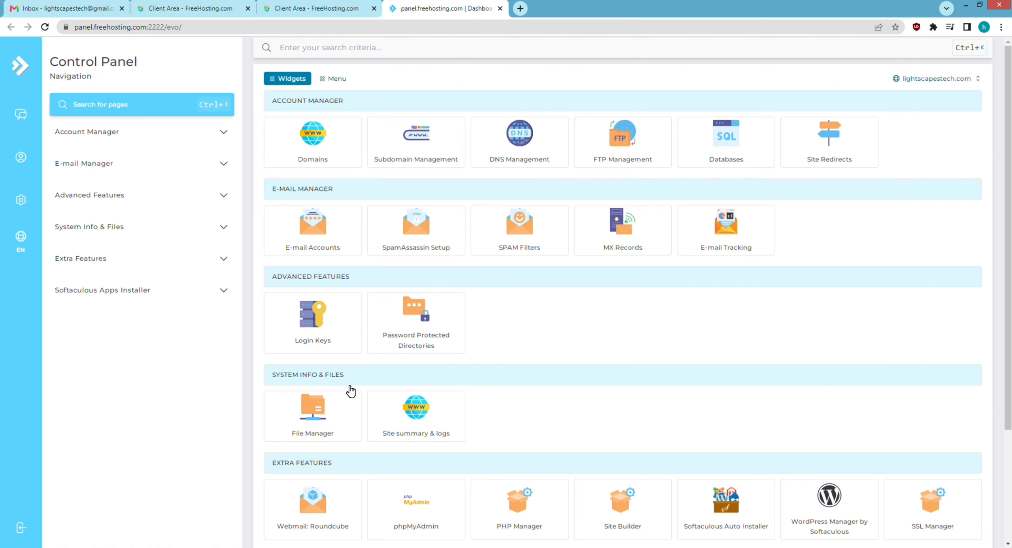
# Step: Open WordPress from the Softaculous apps in a new browser tab and switch to it
pyautogui.scroll(-3, 247, 371)
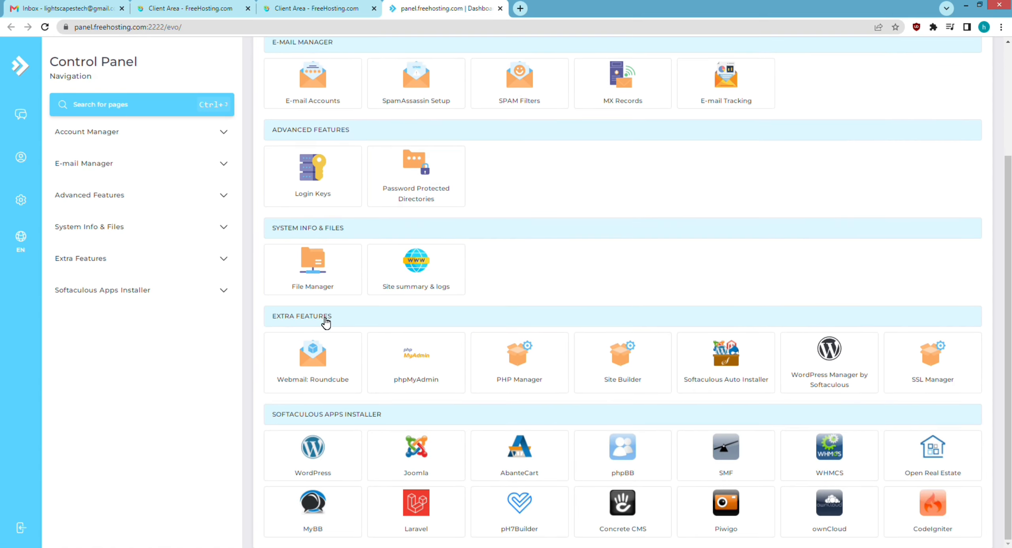
pyautogui.rightClick(332, 457)
pyautogui.click(367, 352)
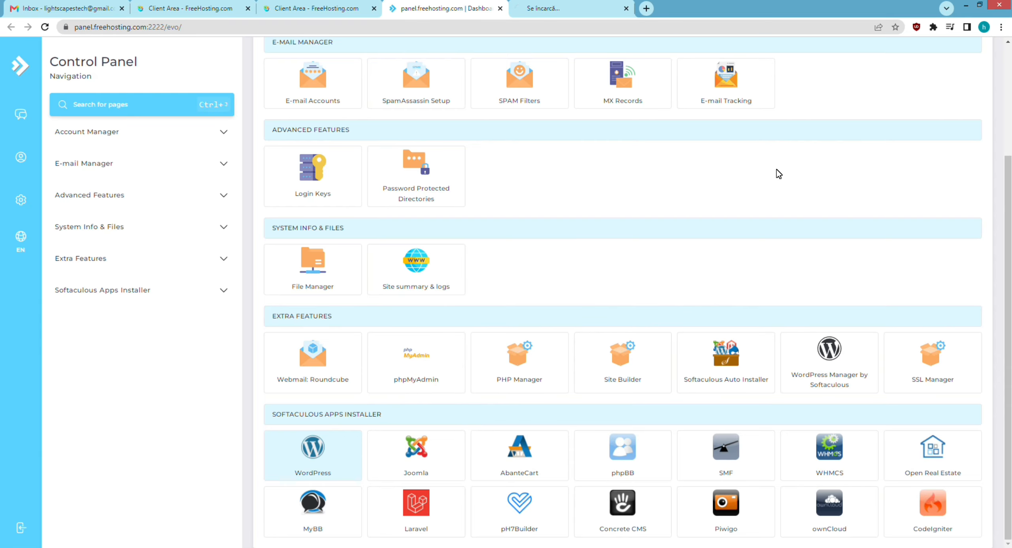
pyautogui.scroll(4, 535, 237)
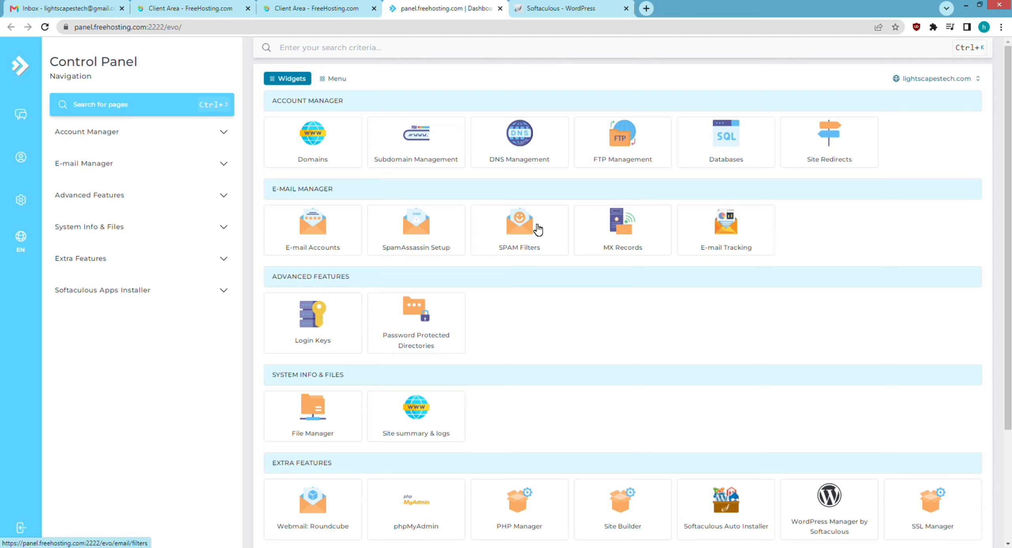
pyautogui.click(560, 8)
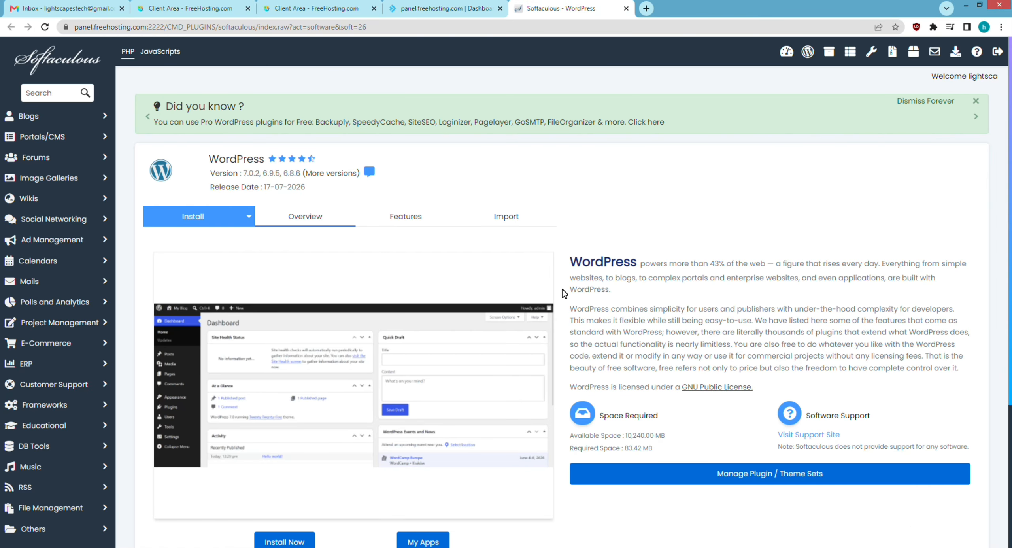
# Step: Install WordPress 7.0.2 on lightscapestech.com with the prefilled admin account settings, and dismiss the browser's offer to save the password
pyautogui.scroll(-5, 562, 290)
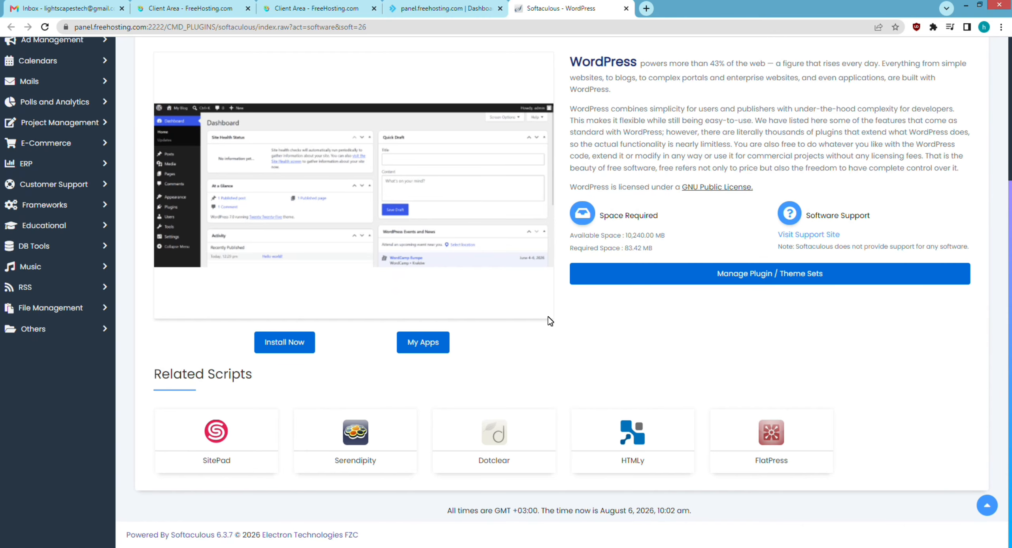
pyautogui.click(282, 348)
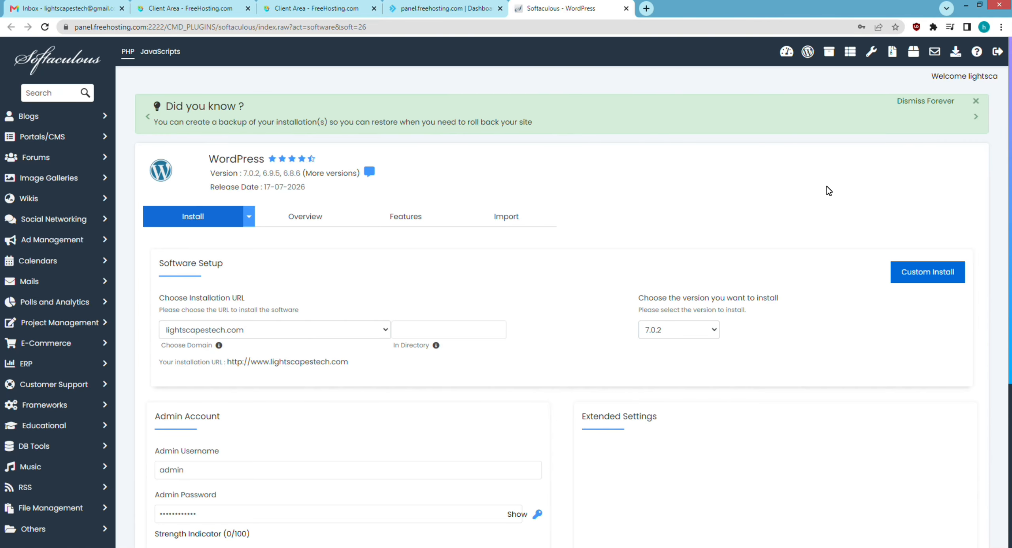
pyautogui.scroll(-5, 821, 357)
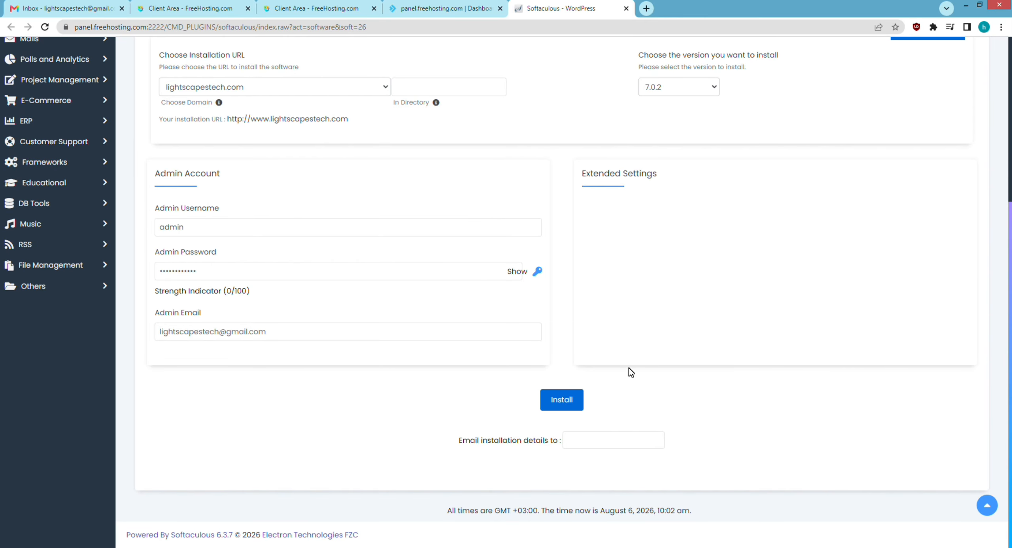
pyautogui.click(559, 407)
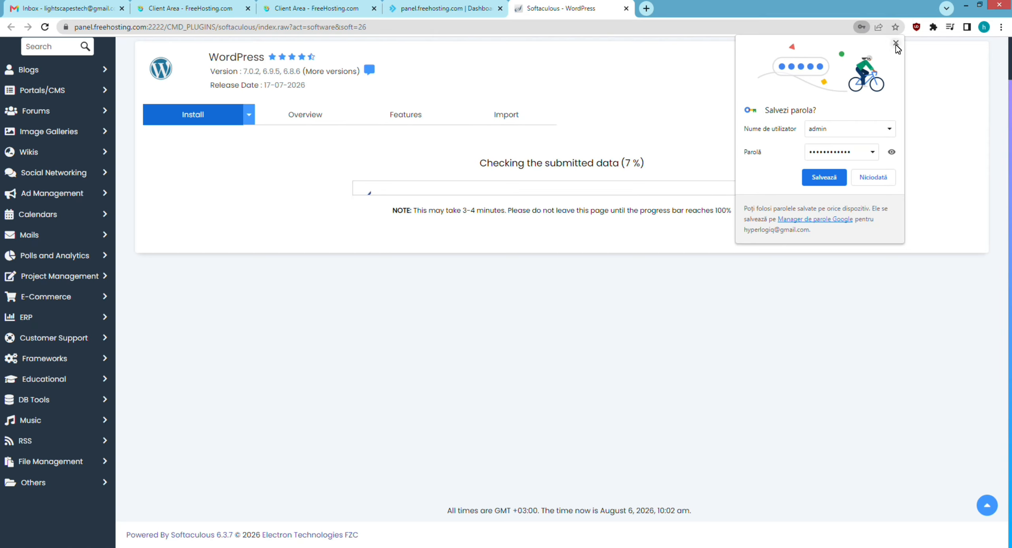
pyautogui.click(897, 43)
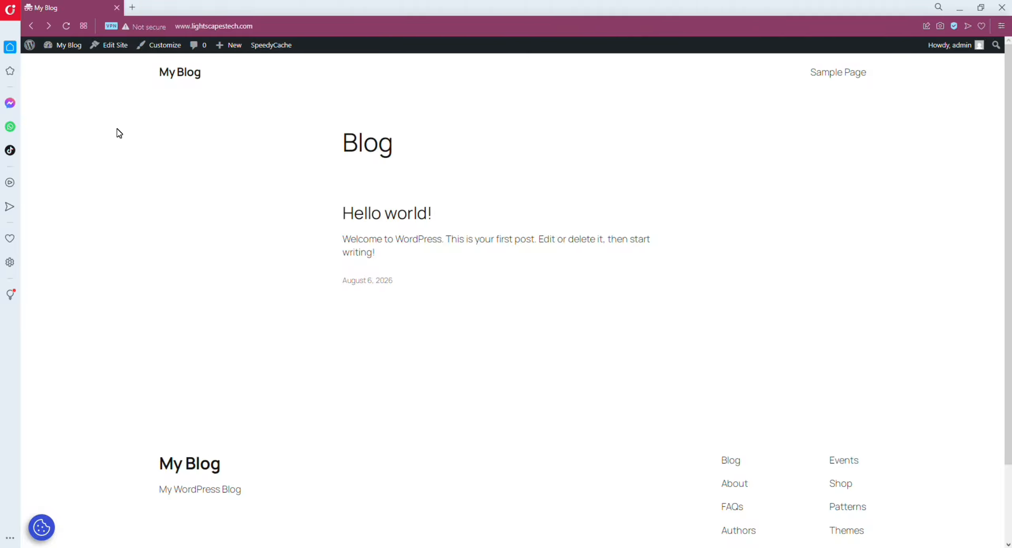
# Step: Open the WordPress dashboard from the My Blog site in Opera and look over its admin menu, including the GoSMTP options
pyautogui.moveTo(67, 45)
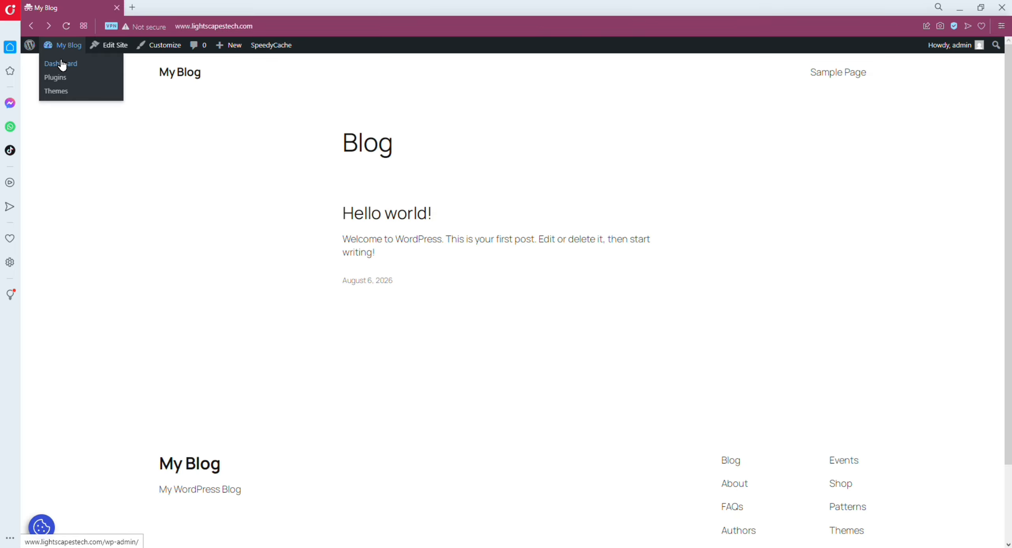
pyautogui.click(62, 64)
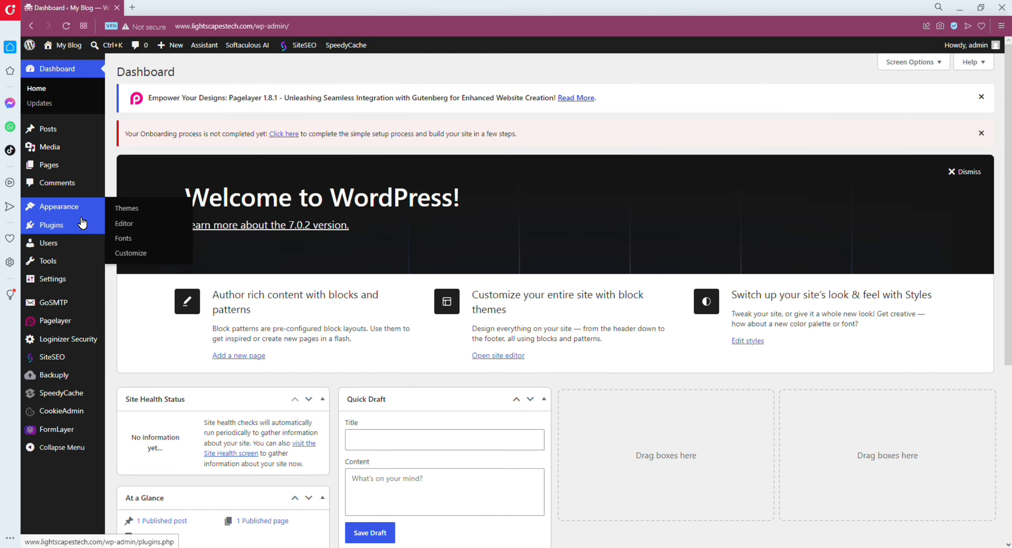
pyautogui.moveTo(82, 286)
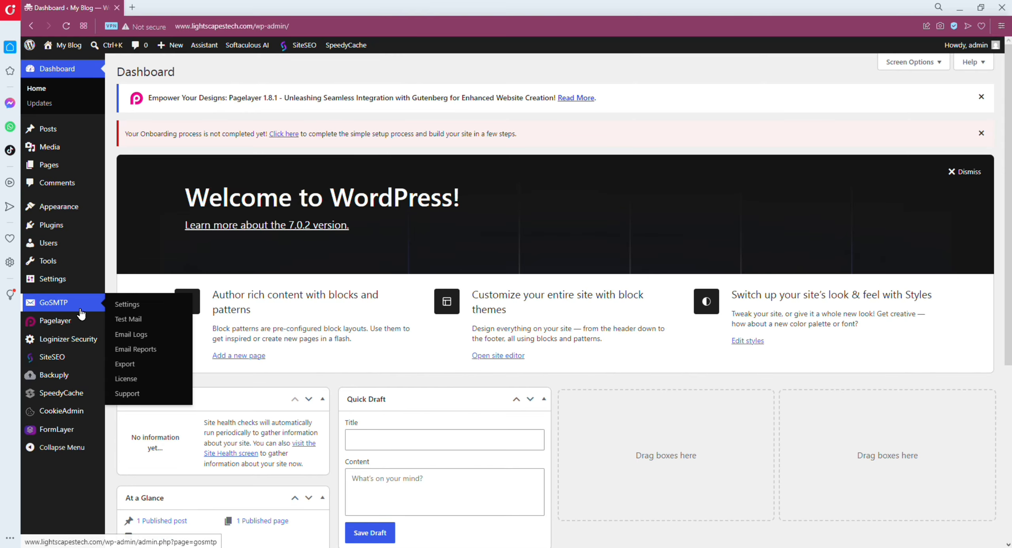
pyautogui.moveTo(83, 362)
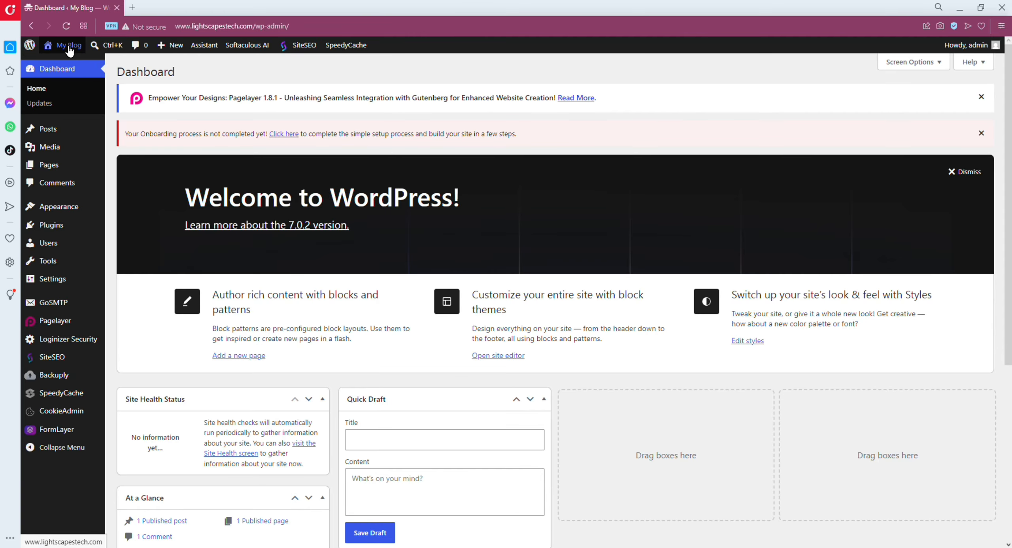
pyautogui.moveTo(70, 50)
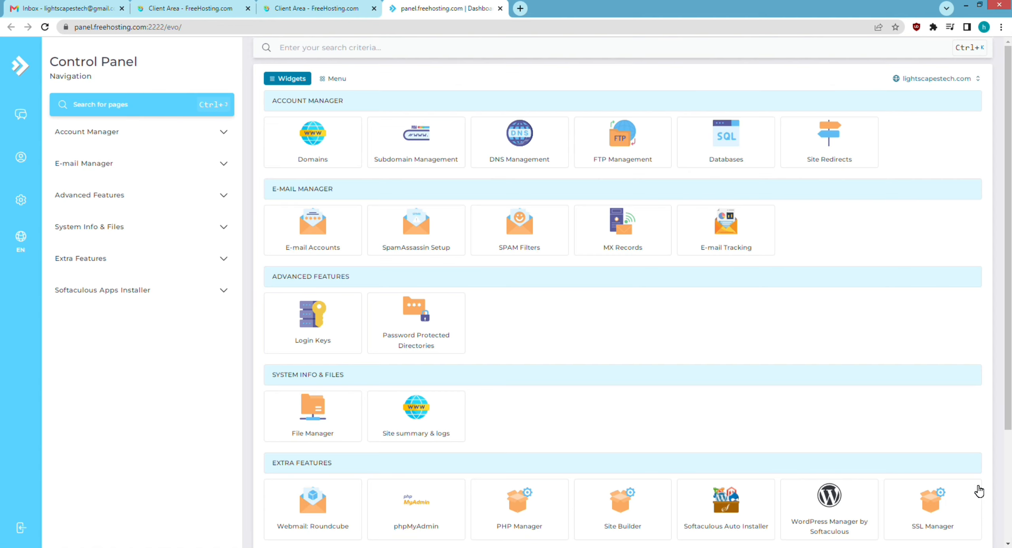
# Step: Open SSL Manager from the DirectAdmin control panel's extra features in a new browser tab and switch to it
pyautogui.rightClick(958, 510)
pyautogui.click(927, 415)
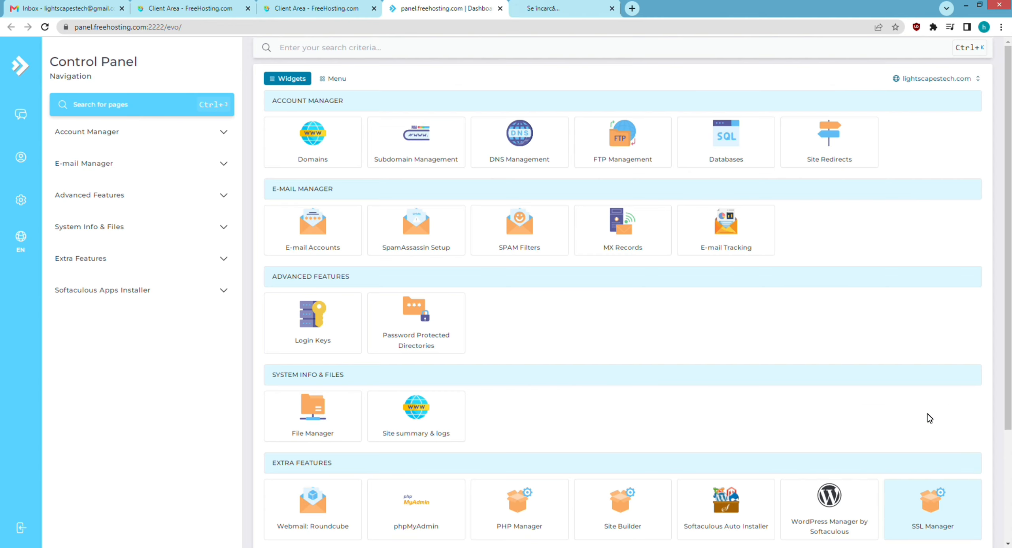
pyautogui.click(564, 7)
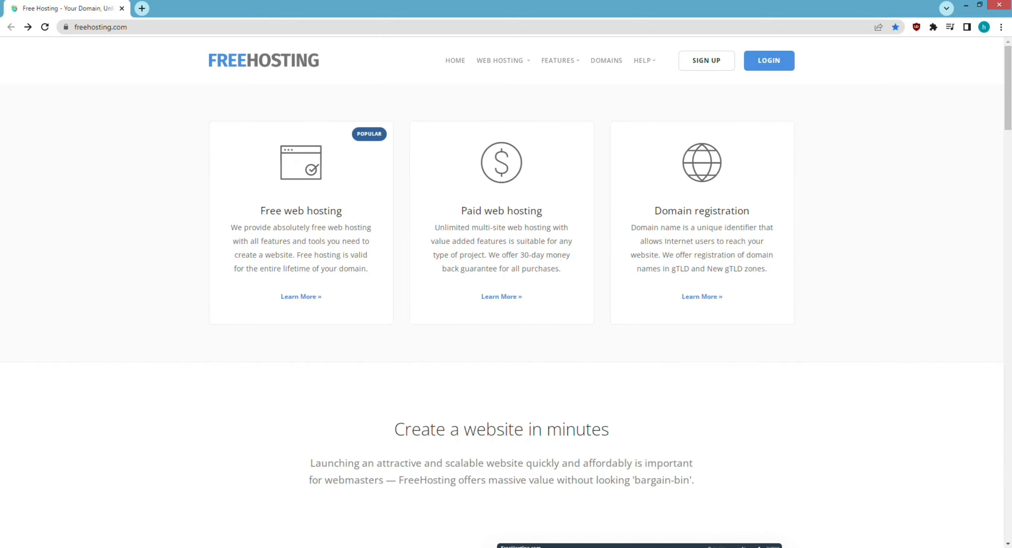
# Step: Examine the free and paid hosting packages under Hosting plans and features on the FreeHosting home page
pyautogui.scroll(-15, 506, 293)
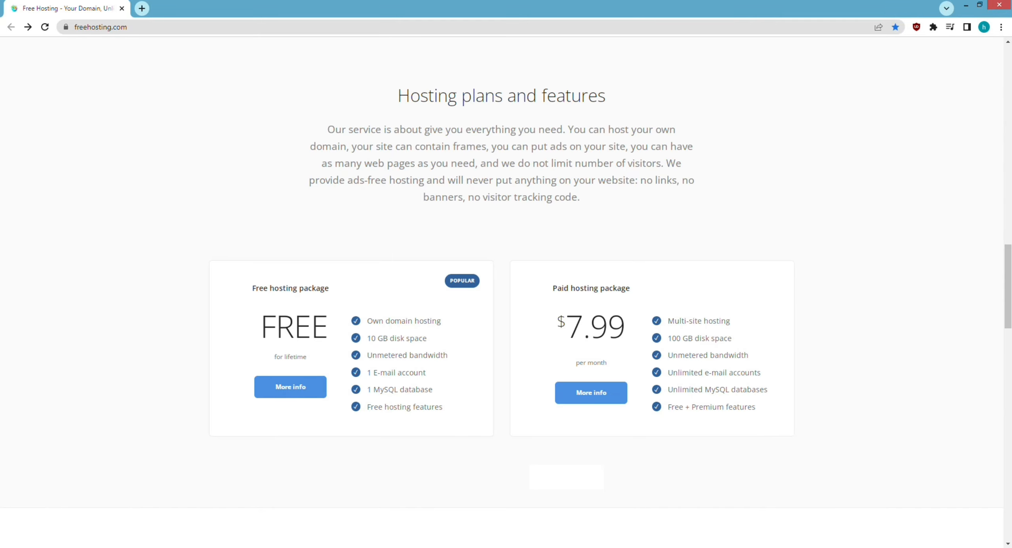